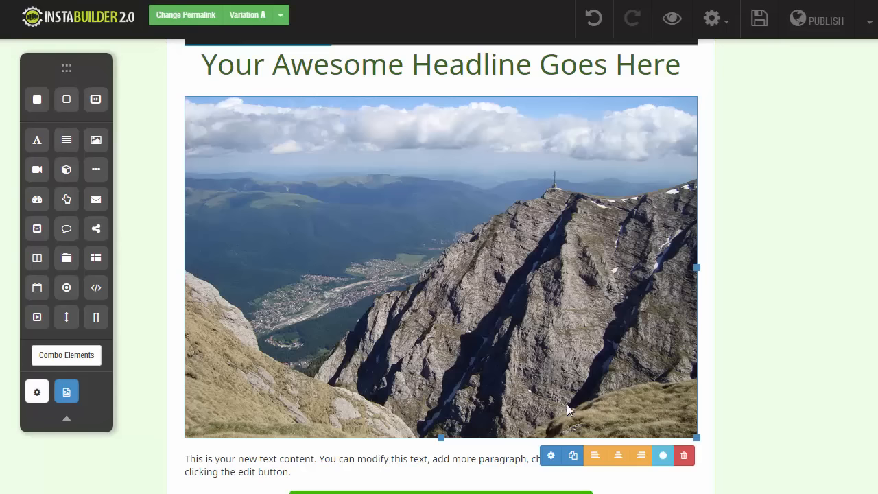
Add a hotspot to the mountain photo and place it over the tower on the summit.
left_click(663, 456)
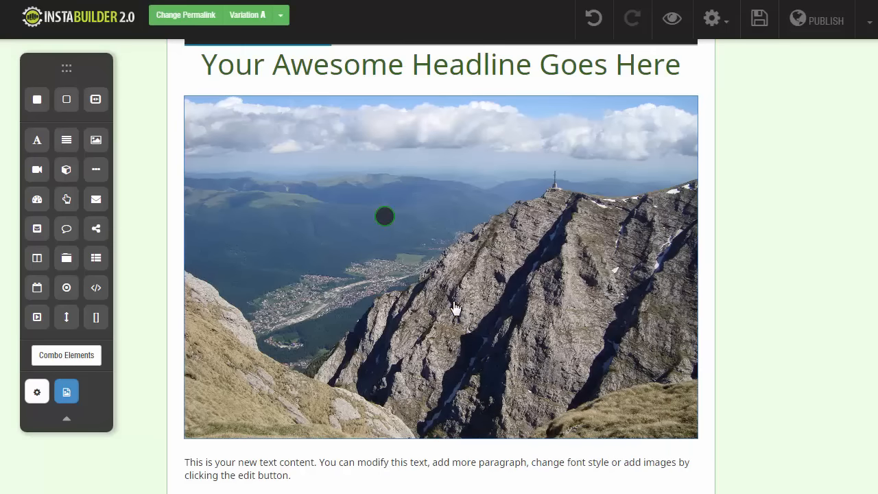
left_click_drag(386, 227, 562, 167)
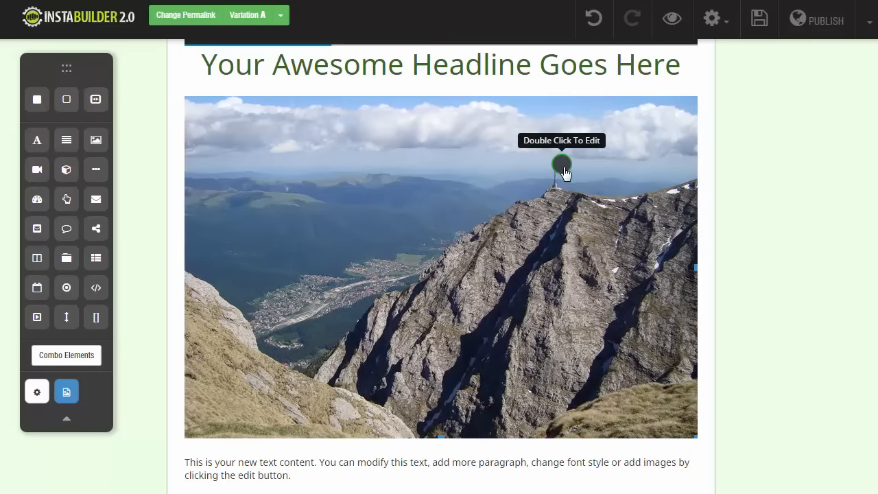
Set the summit hotspot's tooltip text to "My Cool Message" and check the tooltip on the photo.
double_click(563, 166)
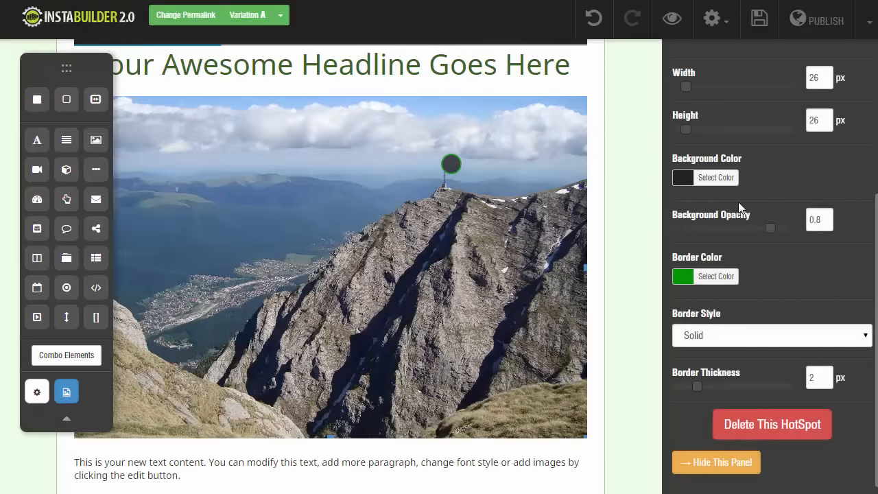
scroll(769, 260, "up", 3)
scroll(780, 241, "down", 1)
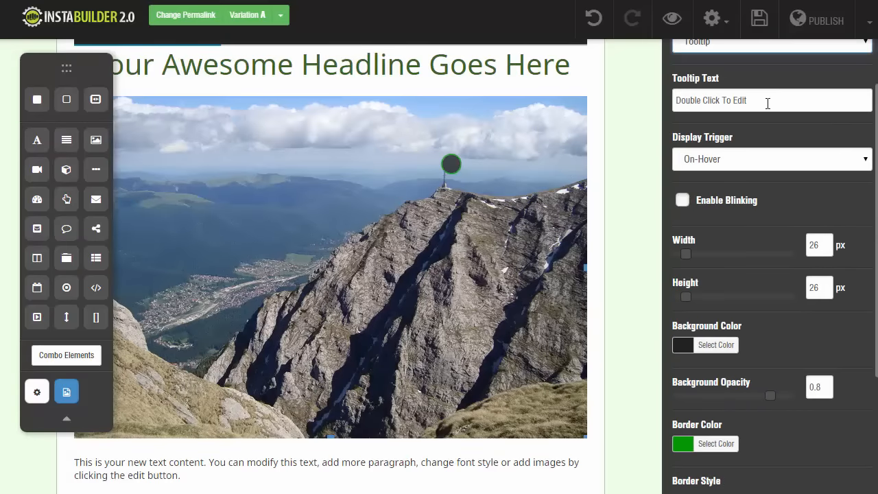
left_click(721, 99)
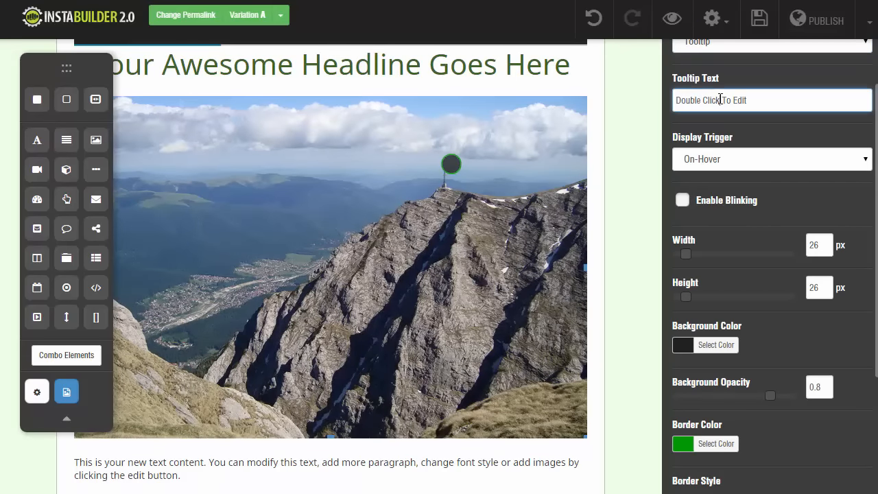
mouse_move(451, 164)
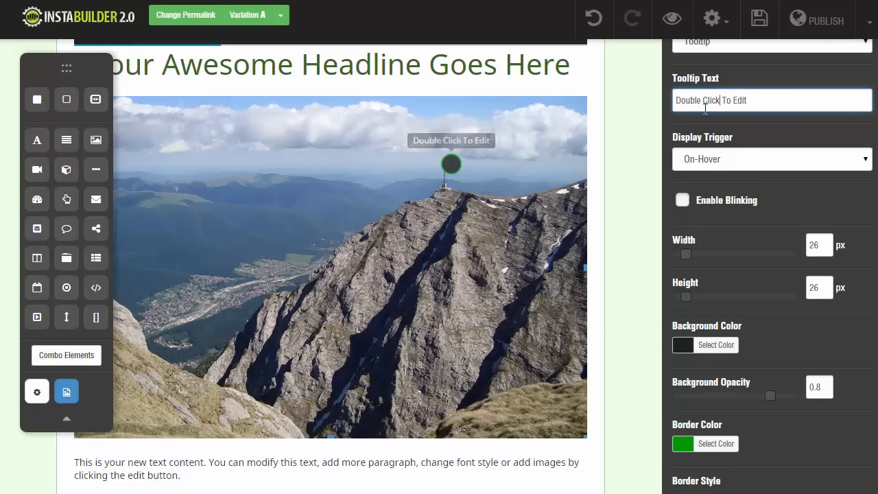
left_click_drag(779, 103, 674, 101)
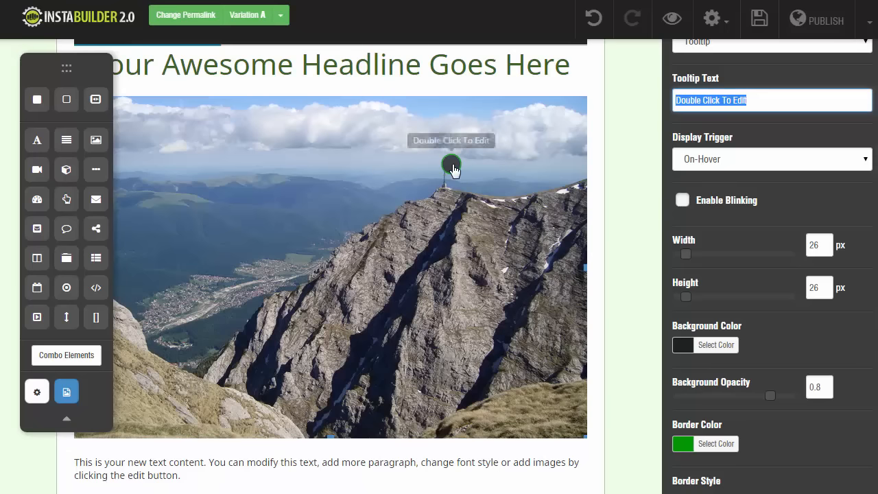
type("My Cool Message")
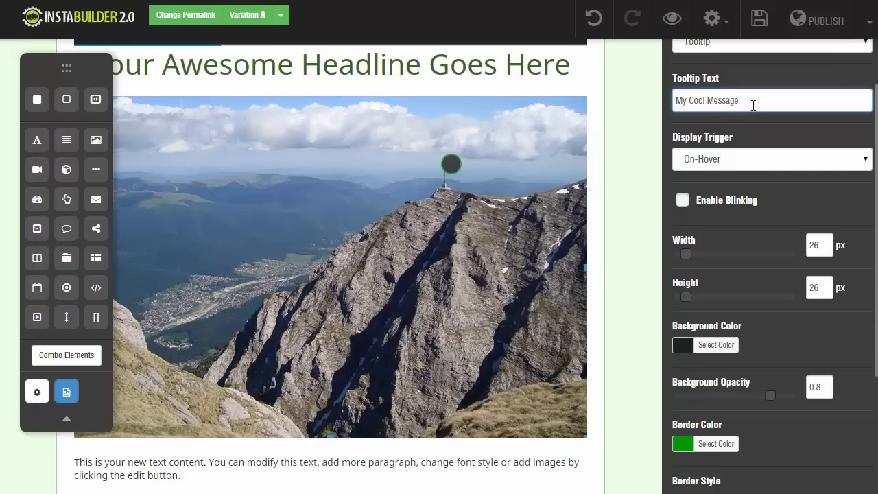
mouse_move(451, 164)
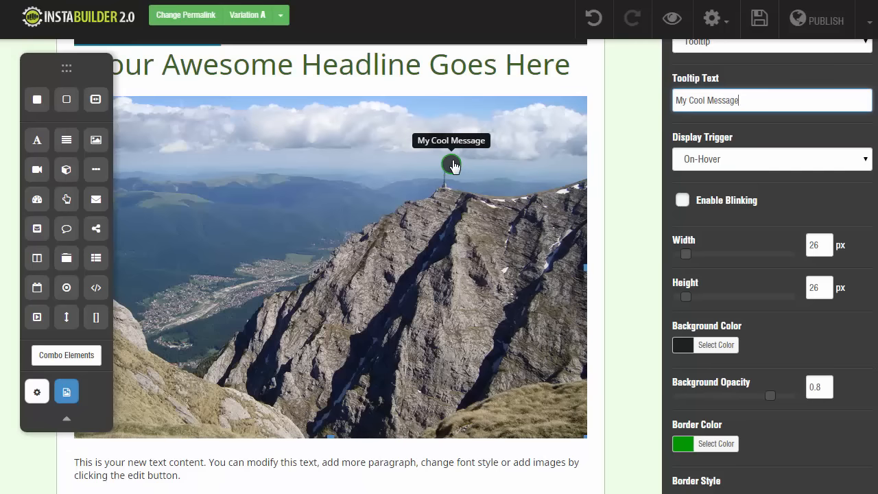
Set the hotspot's display trigger to On-Click.
left_click(743, 137)
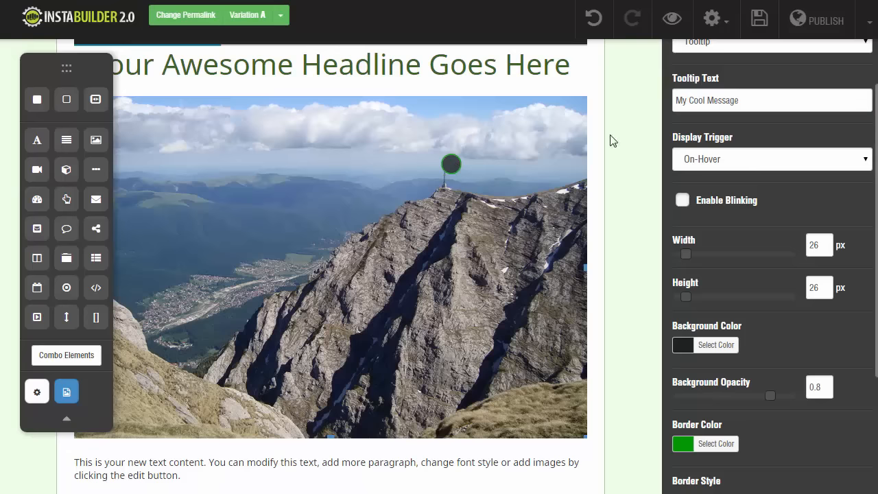
left_click(758, 168)
left_click(736, 191)
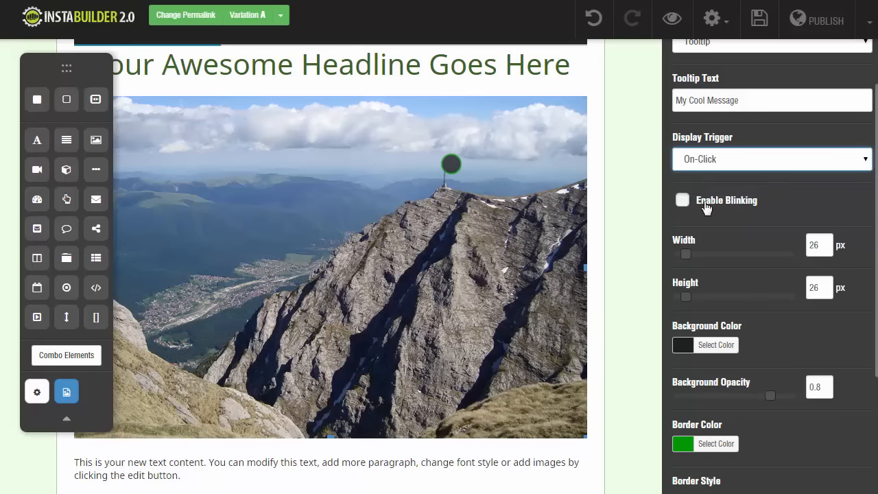
Try the hotspot's blinking option and turn it back off.
left_click(683, 201)
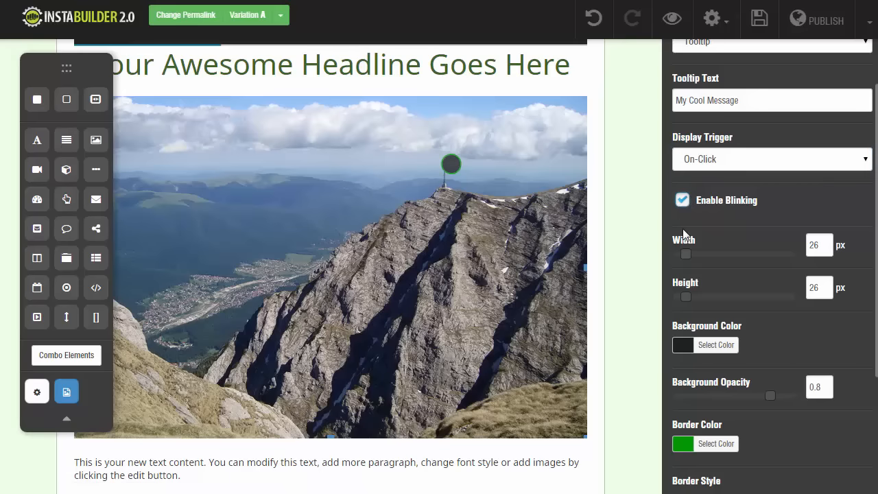
left_click(683, 200)
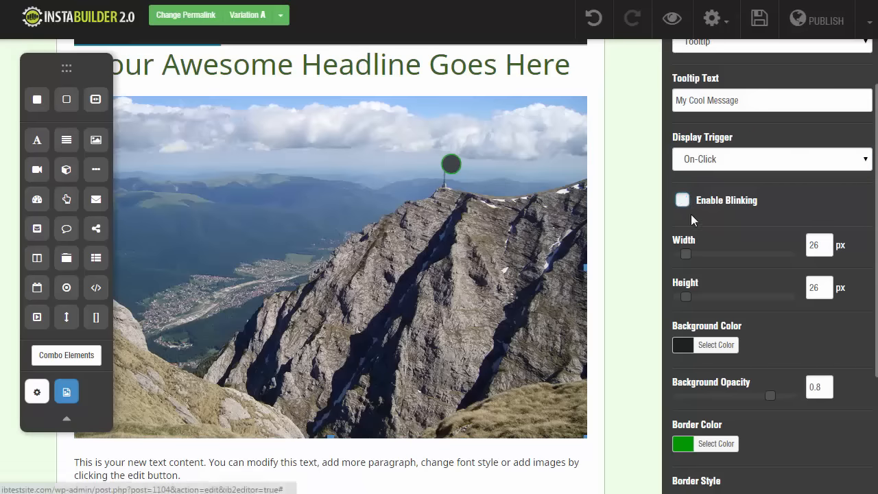
Review the hotspot's size, background color, opacity and border settings.
scroll(758, 279, "down", 1)
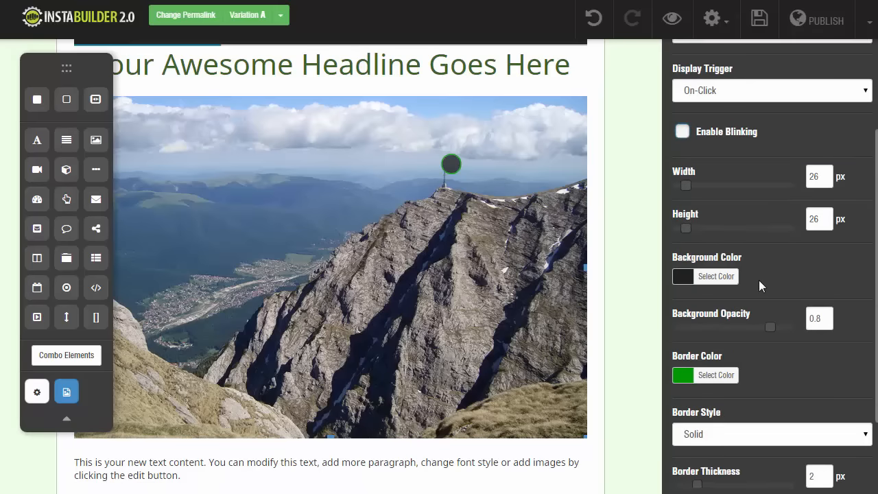
scroll(735, 262, "down", 1)
scroll(747, 255, "down", 1)
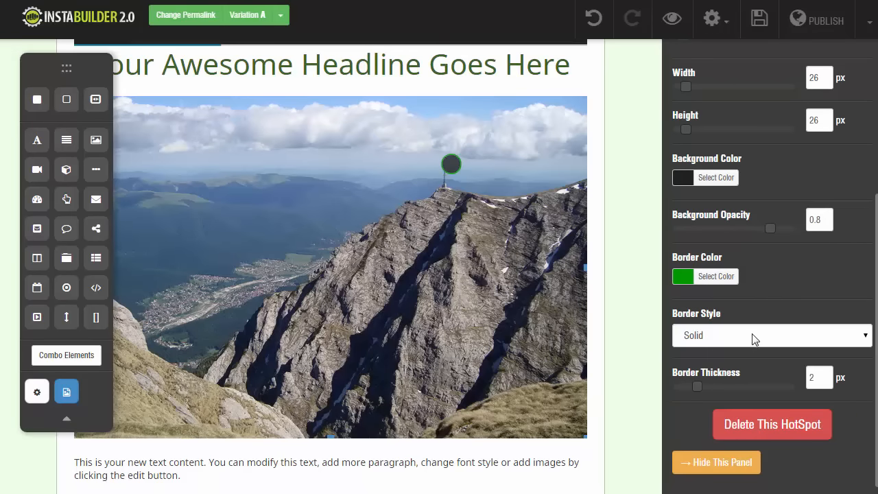
scroll(722, 281, "up", 1)
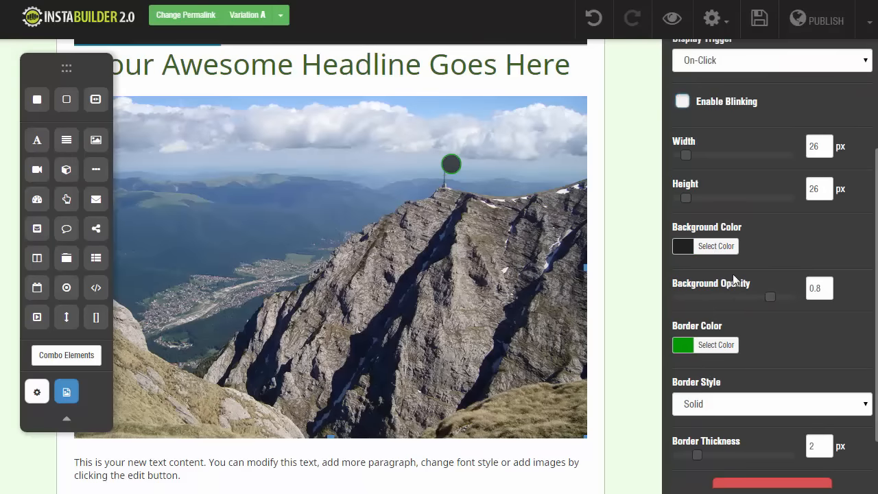
scroll(771, 332, "up", 3)
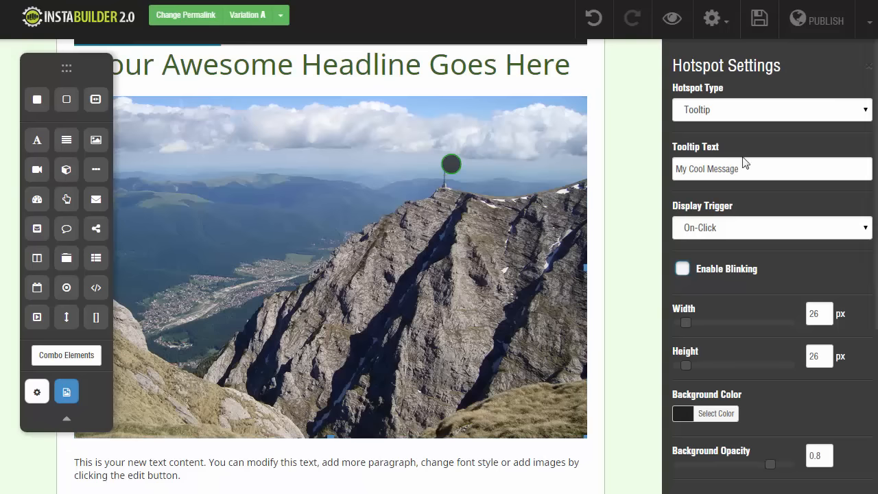
Try the Pop-Over hotspot type and look over its title, content and trigger options.
left_click(768, 121)
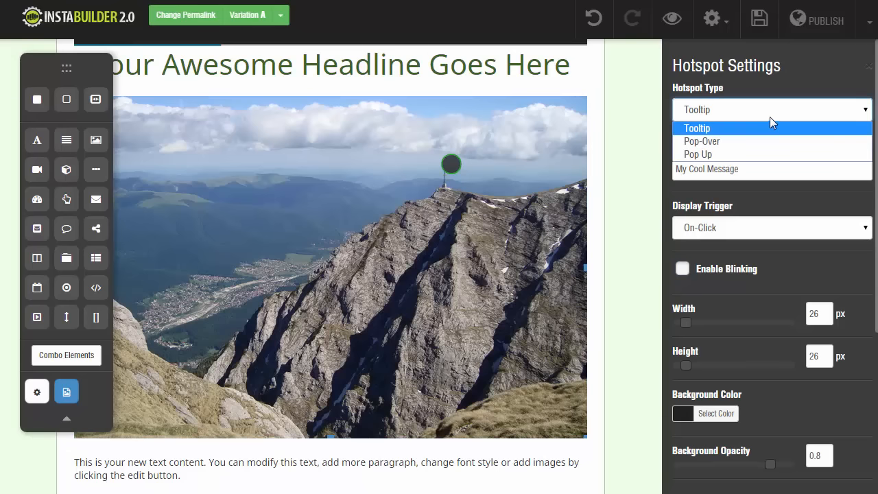
left_click(730, 141)
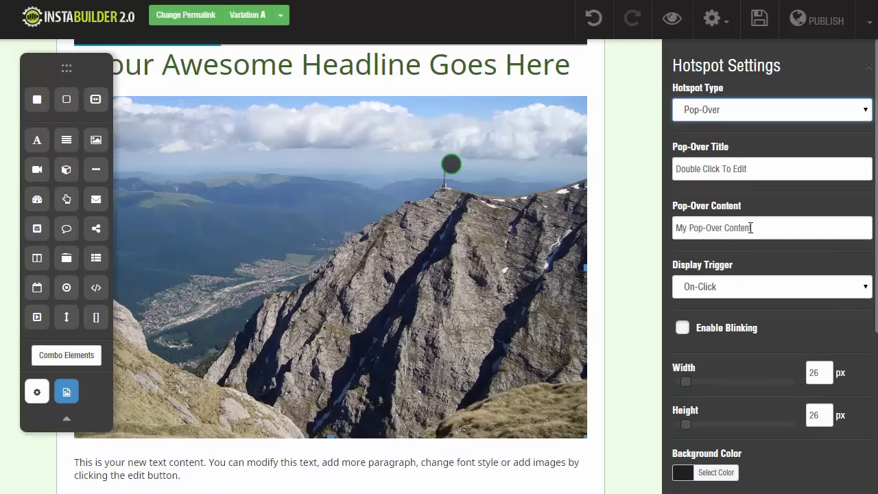
scroll(758, 264, "down", 2)
scroll(761, 267, "up", 2)
Set the hotspot type to Pop Up, add a title element to its popup, and close the popup and hotspot settings.
left_click(761, 112)
left_click(717, 154)
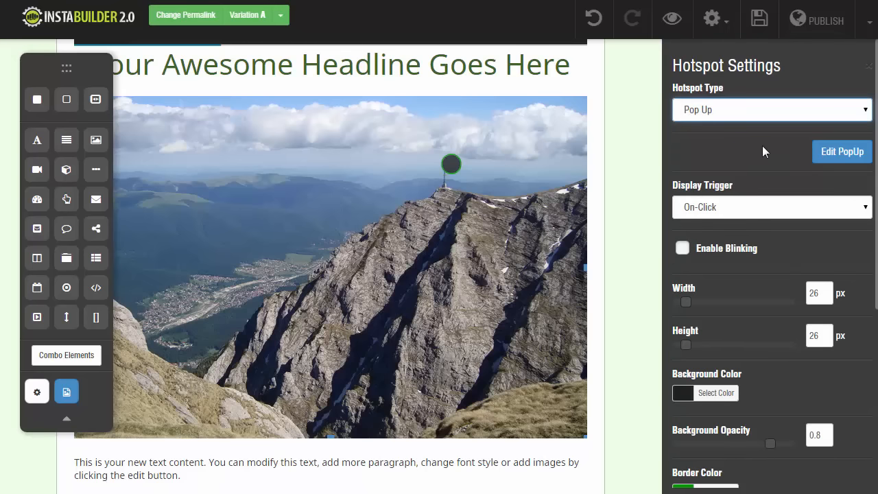
left_click(818, 154)
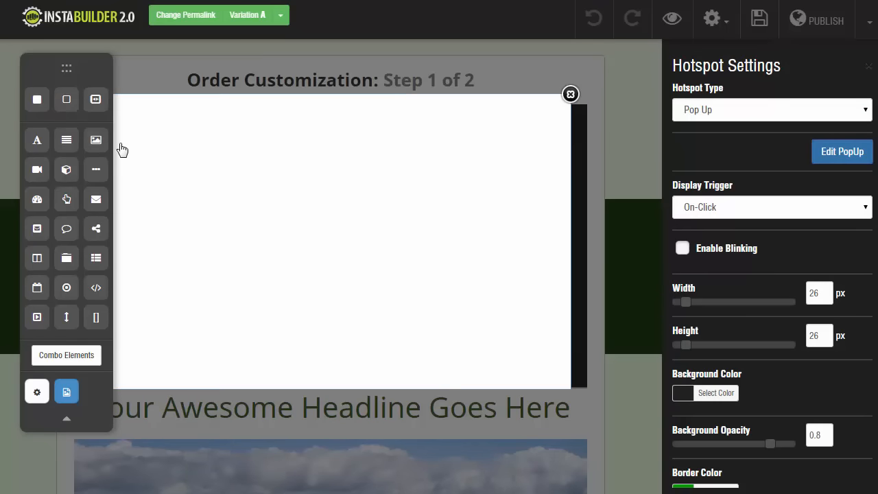
left_click_drag(38, 144, 295, 169)
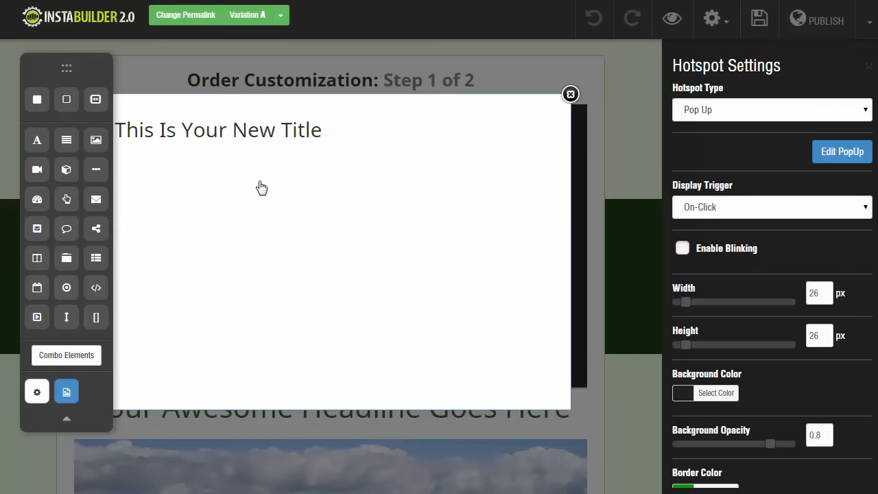
left_click(571, 95)
scroll(608, 240, "down", 2)
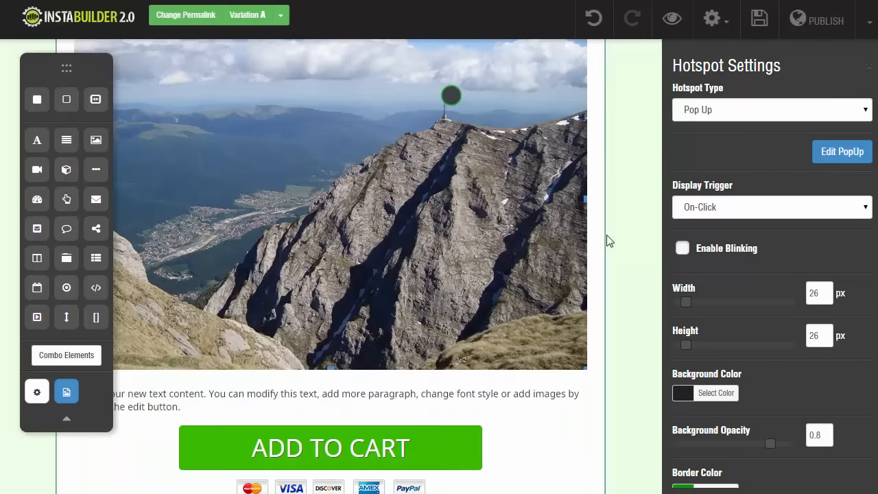
scroll(667, 294, "up", 2)
scroll(741, 411, "down", 3)
left_click(716, 462)
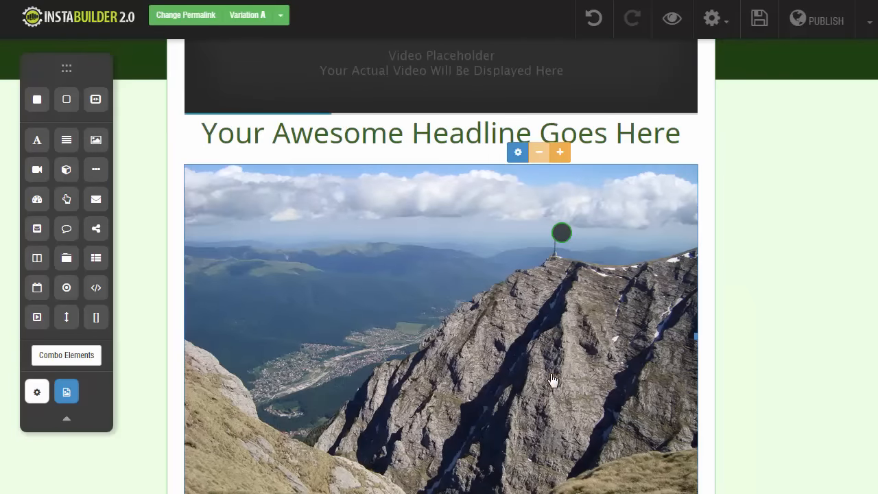
Add three more hotspots to the mountain photo, placing them over the clouds, the valley town and the rocky slope.
scroll(554, 382, "down", 1)
left_click(578, 320)
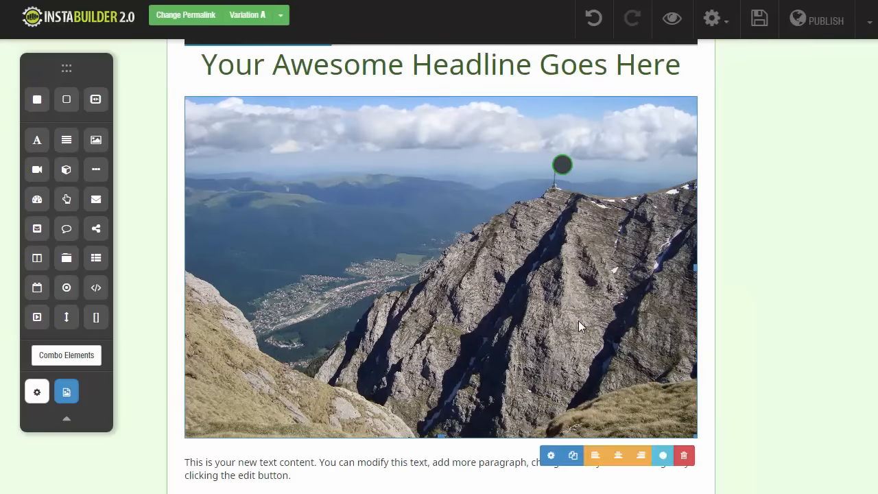
left_click(666, 458)
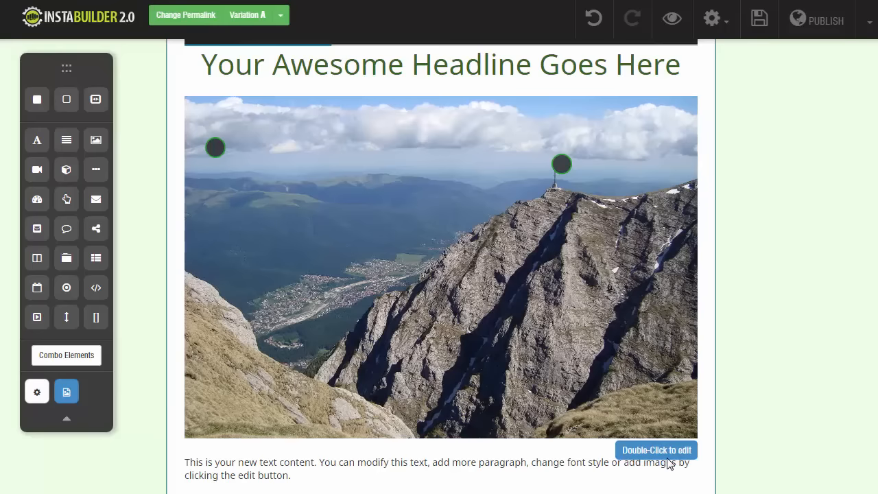
left_click(663, 455)
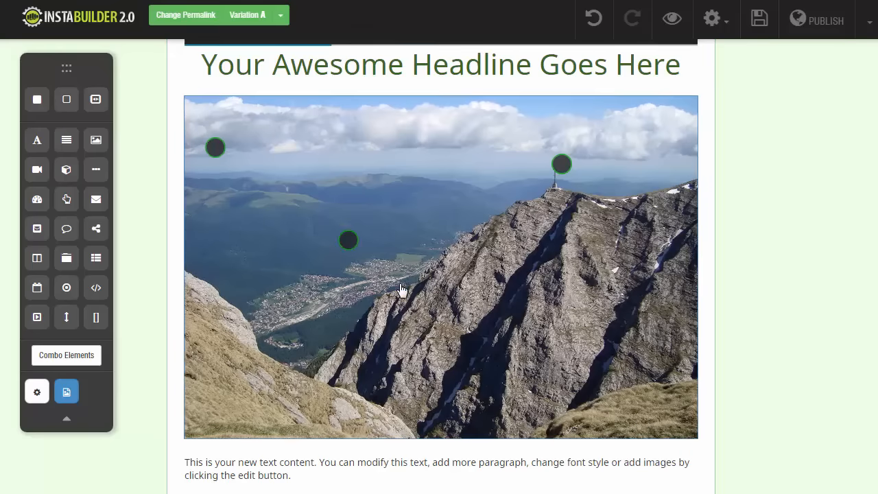
left_click_drag(348, 242, 305, 312)
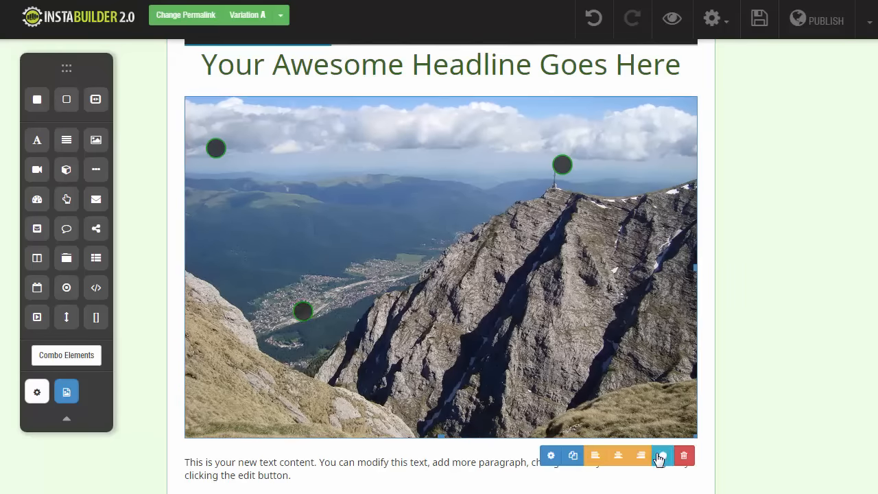
left_click(663, 457)
left_click_drag(451, 121, 490, 347)
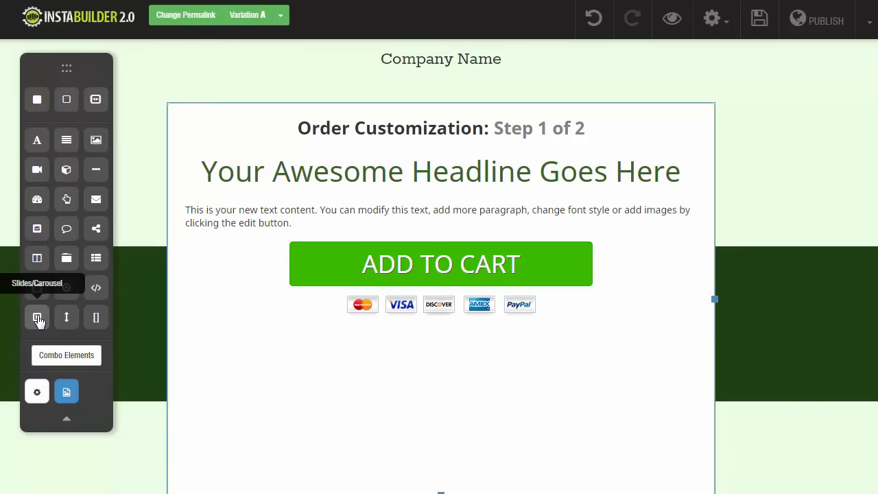
Insert a Slides/Carousel element above the Order Customization heading and open its settings.
left_click_drag(36, 317, 426, 136)
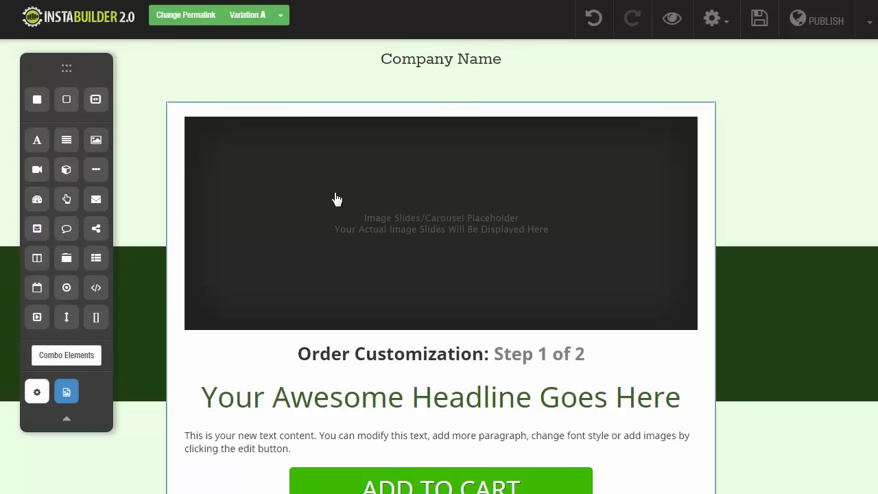
left_click(364, 201)
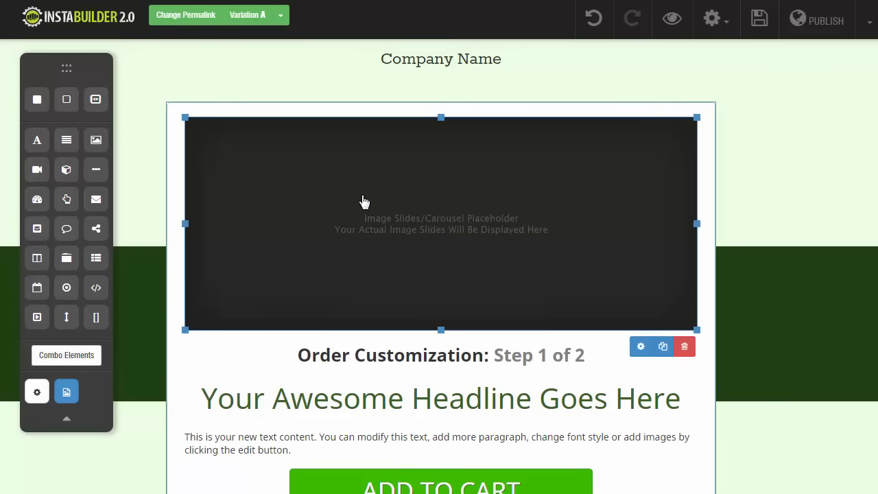
left_click(639, 350)
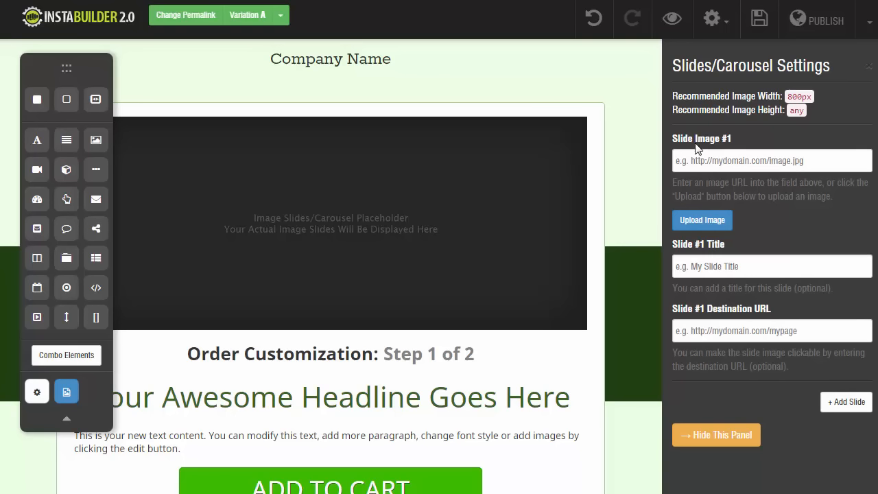
Add a second slide to the carousel and look over the image, title and destination URL fields of both slides.
left_click_drag(681, 139, 714, 142)
left_click(783, 209)
left_click(844, 402)
scroll(791, 360, "down", 1)
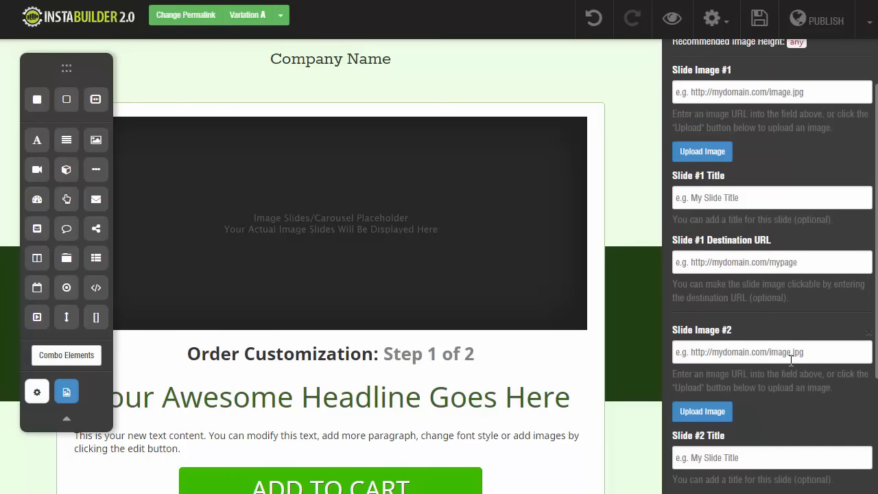
scroll(789, 359, "down", 3)
scroll(789, 364, "up", 1)
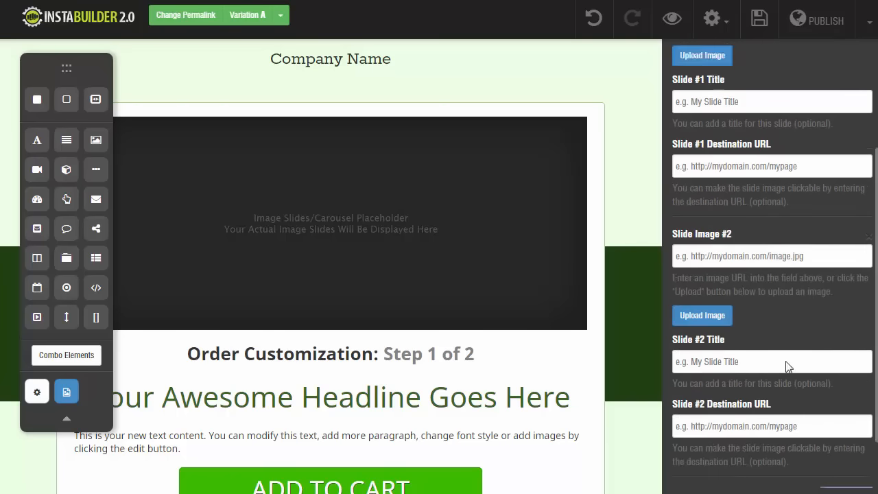
scroll(782, 275, "up", 2)
scroll(773, 159, "up", 1)
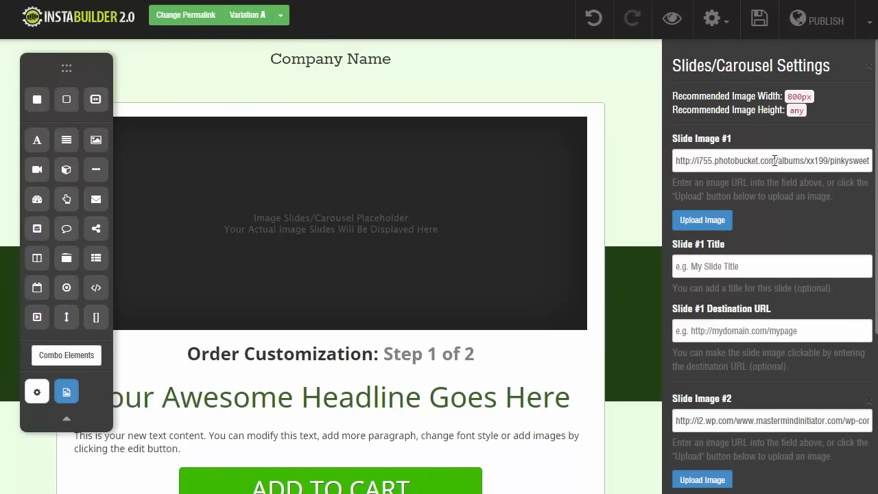
Save the landing page, open its preview, and go through both slides of the carousel.
scroll(773, 159, "down", 1)
scroll(773, 160, "down", 1)
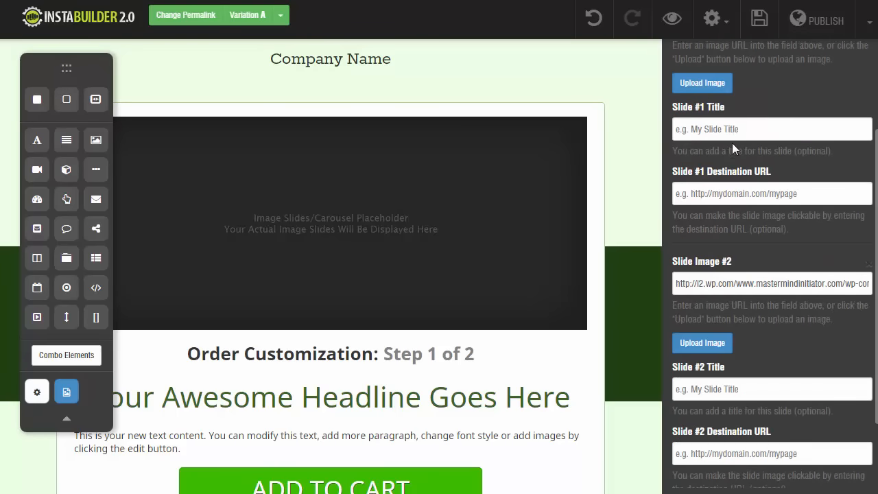
scroll(781, 217, "up", 1)
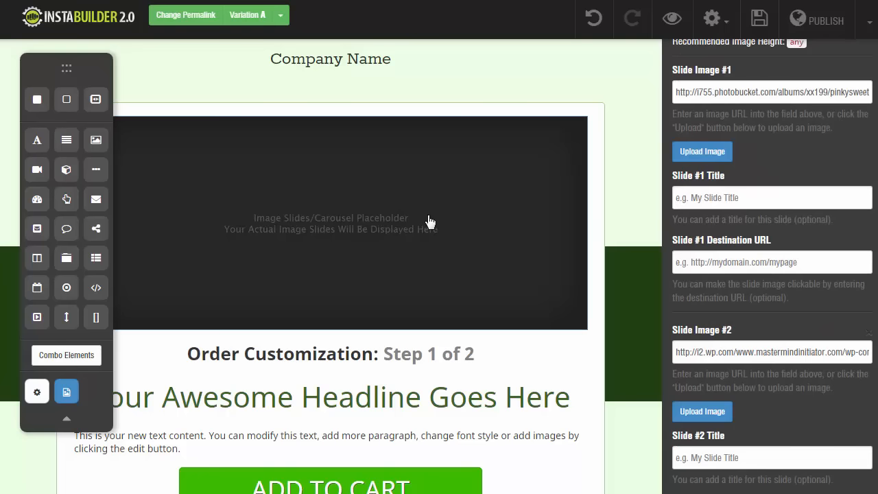
left_click(759, 21)
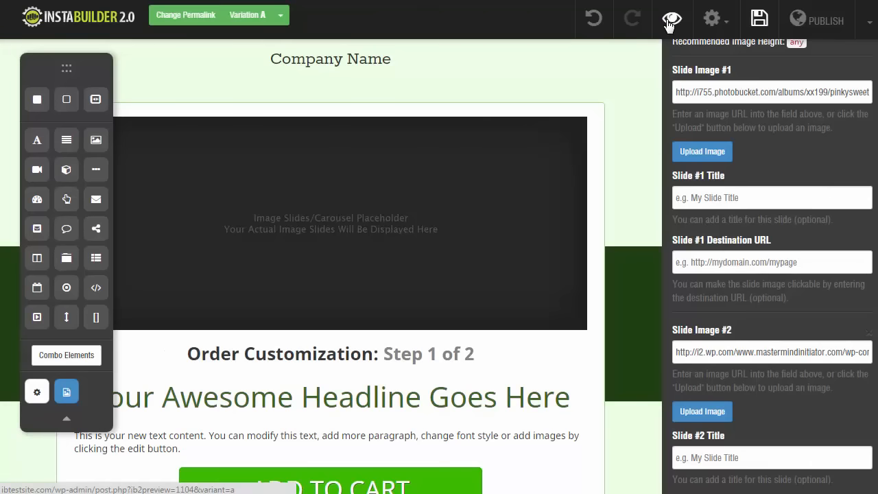
left_click(666, 15)
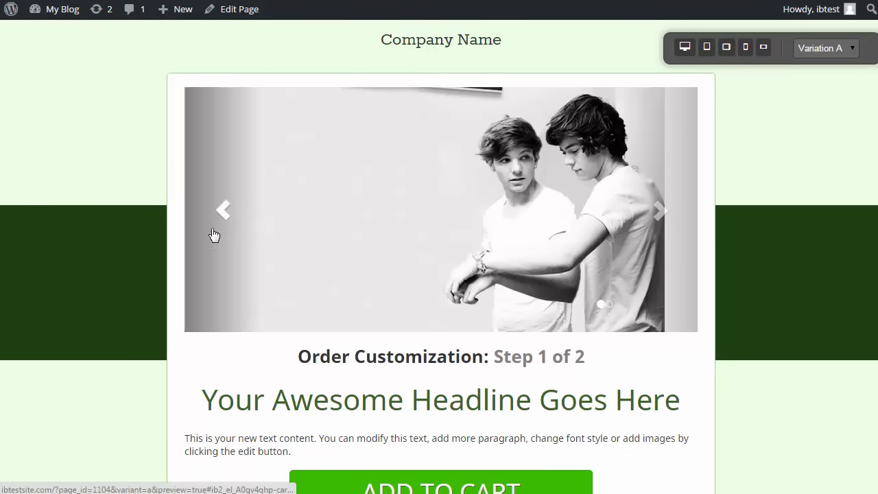
left_click(664, 215)
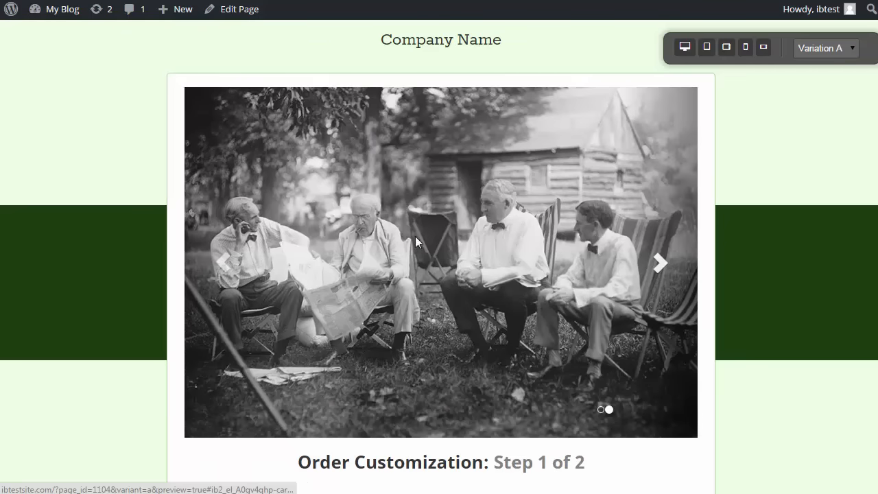
left_click(660, 262)
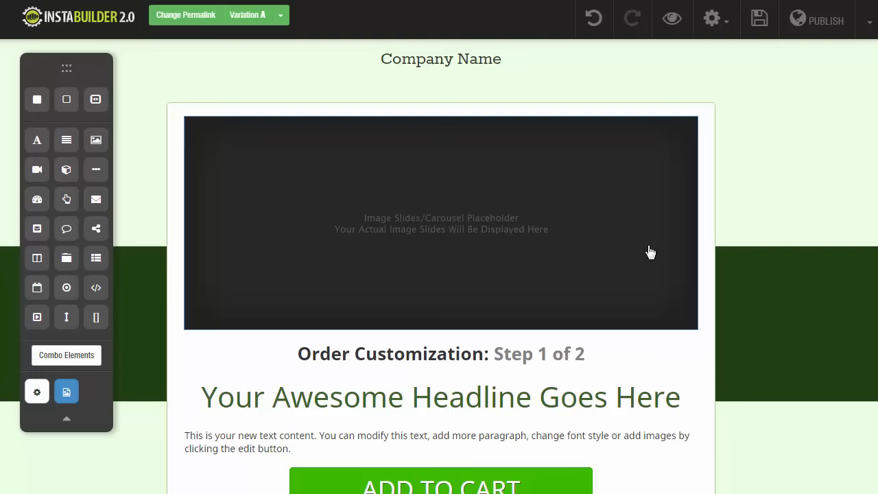
Turn on Disable Right-Click on Image Only, leaving the full feature off and the warning message blank, and hide the settings.
left_click(717, 27)
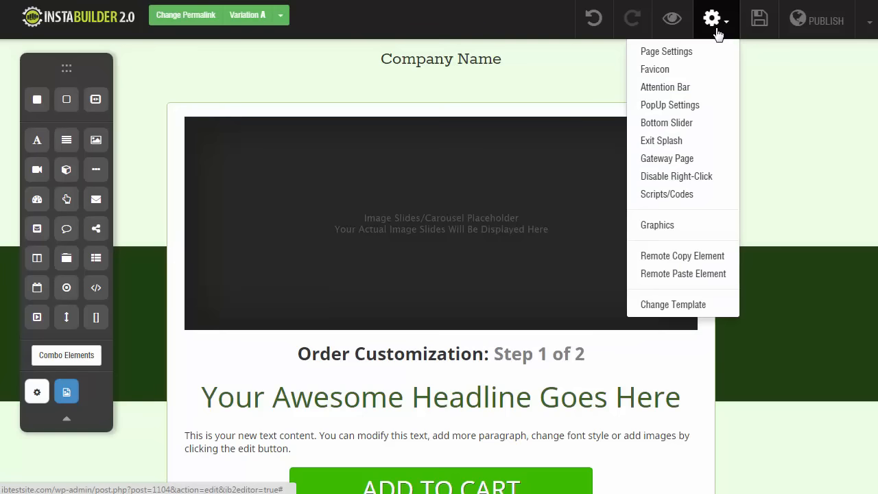
left_click(697, 179)
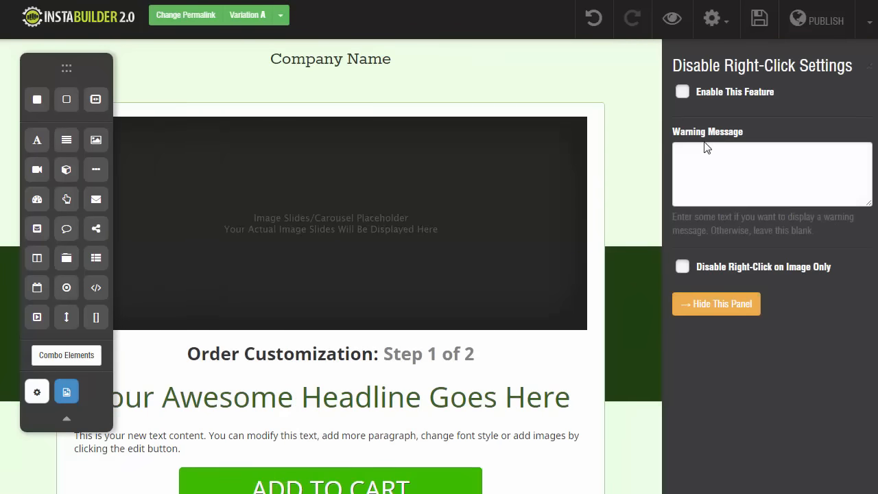
left_click(682, 94)
left_click(683, 92)
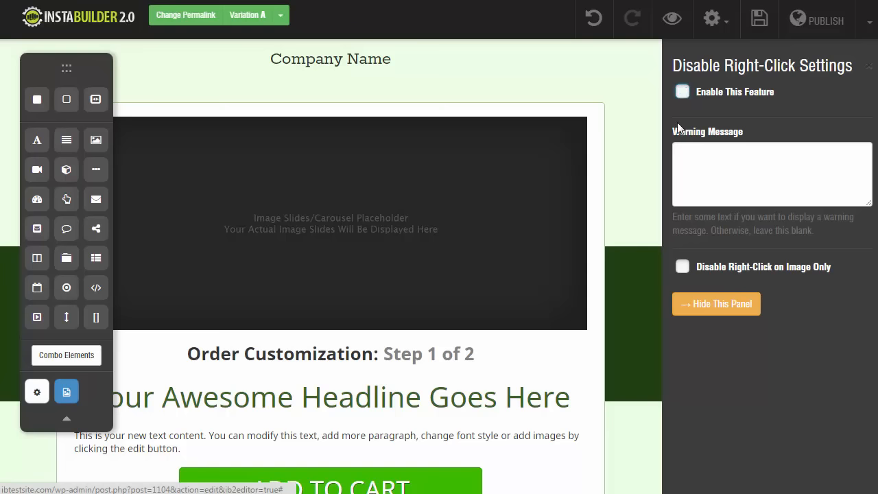
left_click(684, 268)
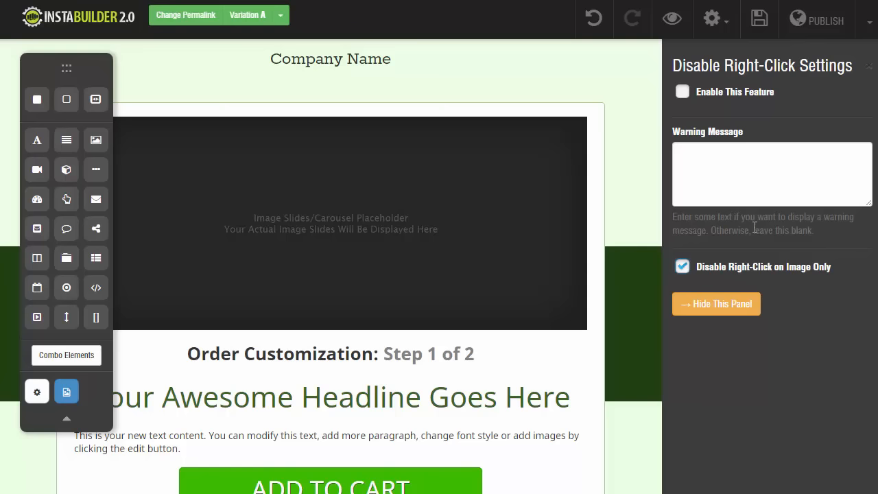
left_click(697, 164)
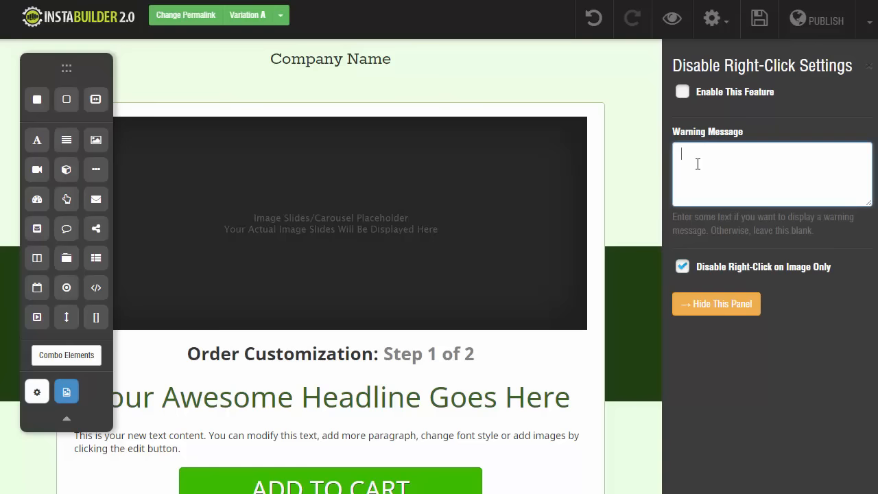
left_click(727, 304)
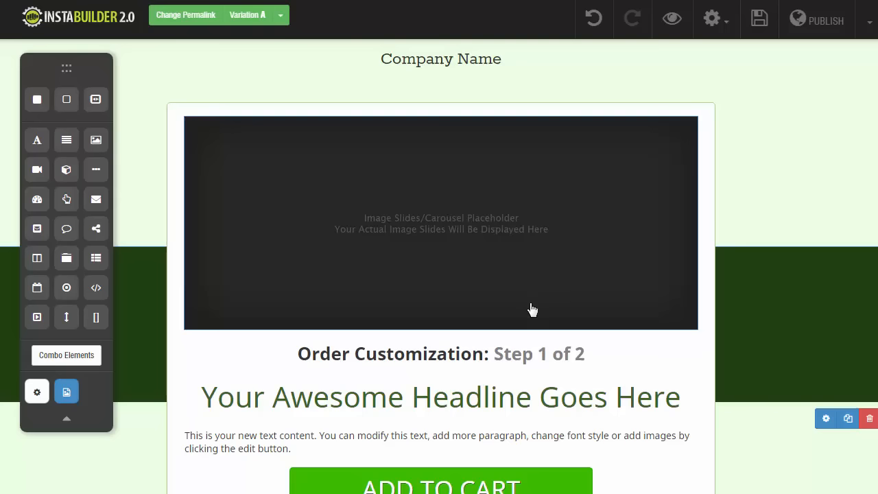
Select the Slides/Carousel element above the Order Customization heading and remote-copy it.
left_click(505, 265)
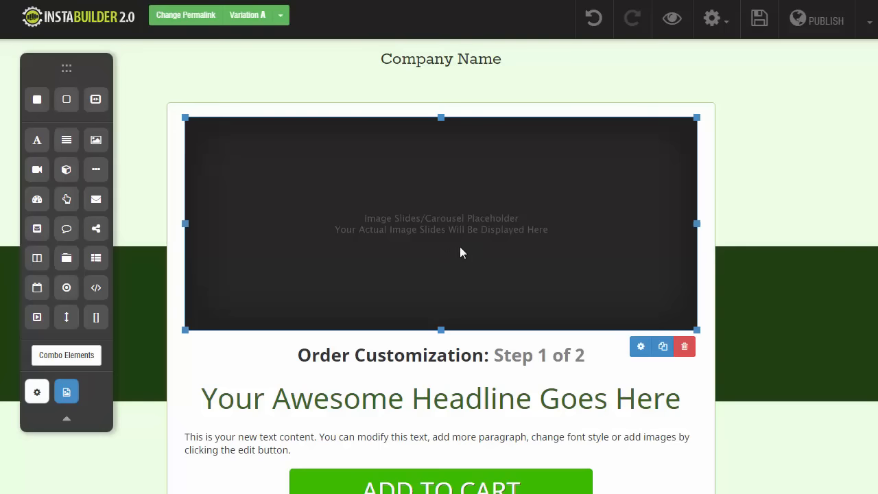
left_click(715, 24)
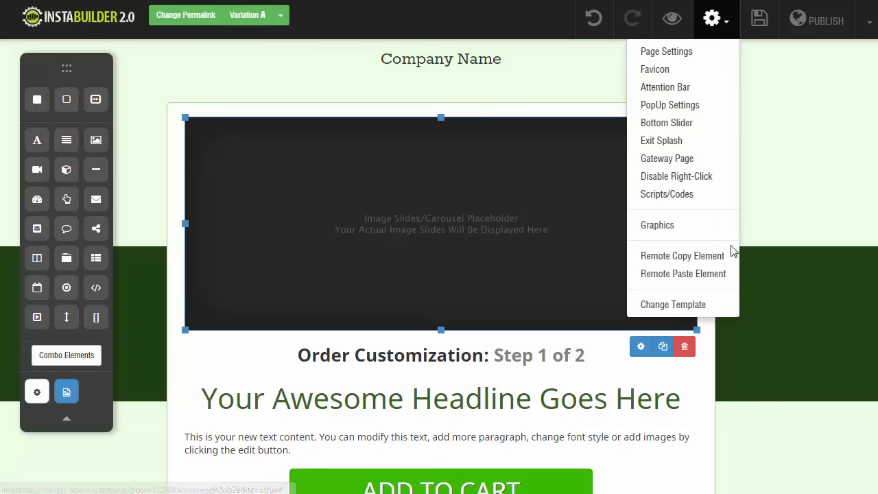
left_click(681, 259)
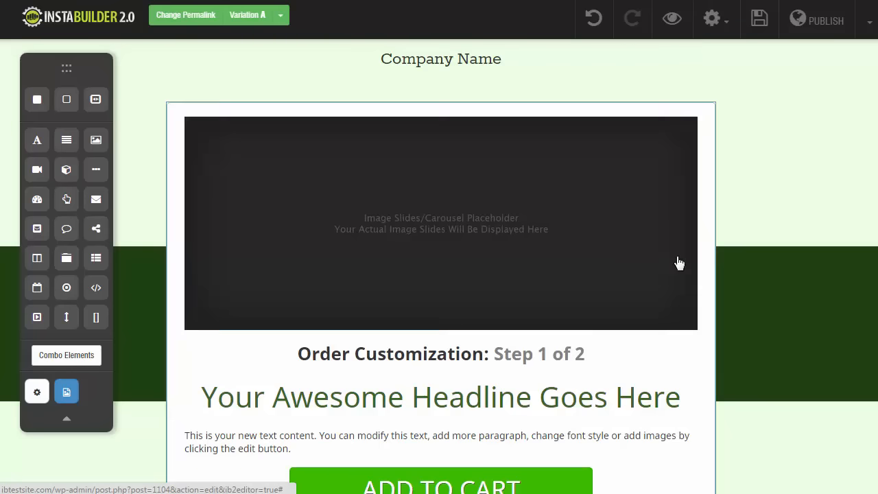
Switch to the other landing page, remote-paste the carousel there, and move it directly beneath the One-Time-Offer text.
left_click(519, 67)
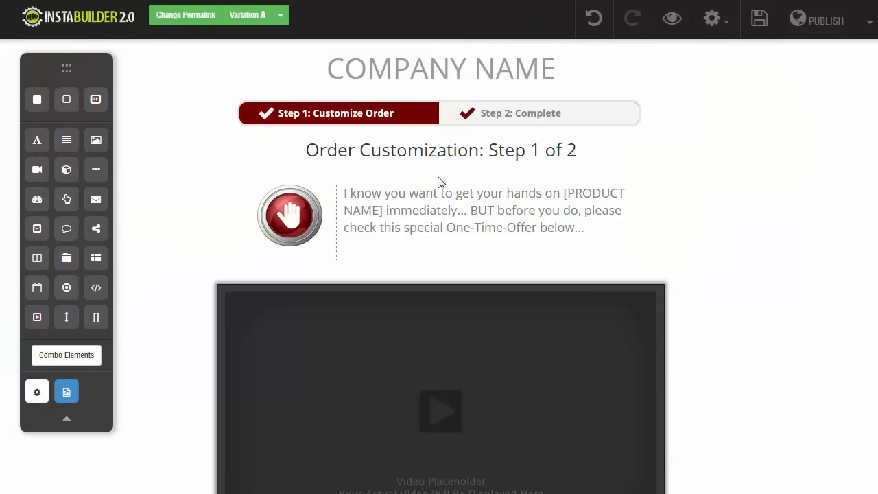
scroll(325, 295, "down", 6)
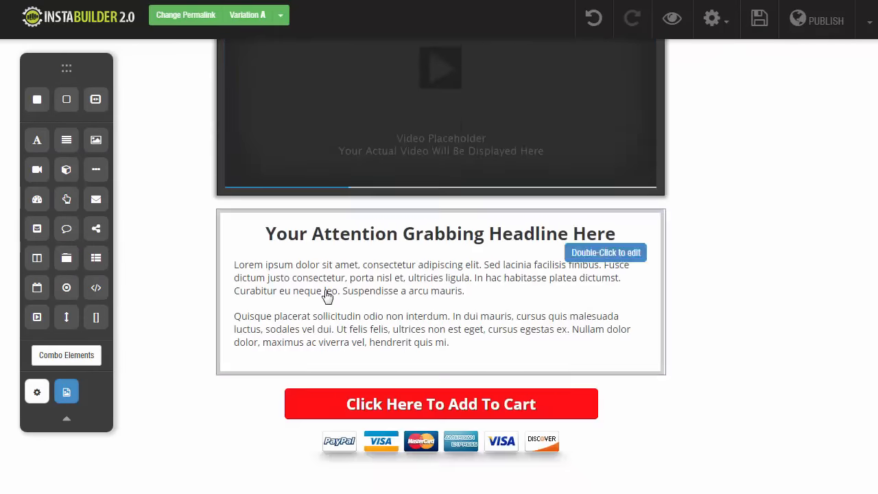
scroll(327, 295, "up", 6)
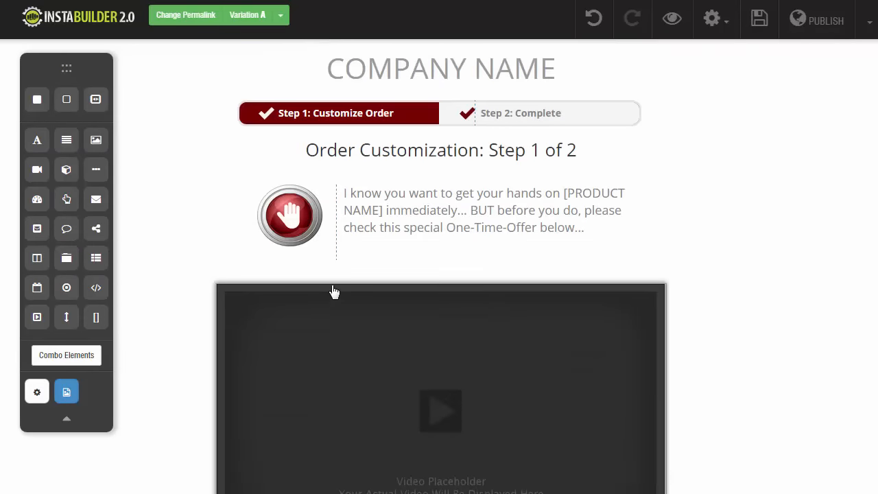
left_click(717, 26)
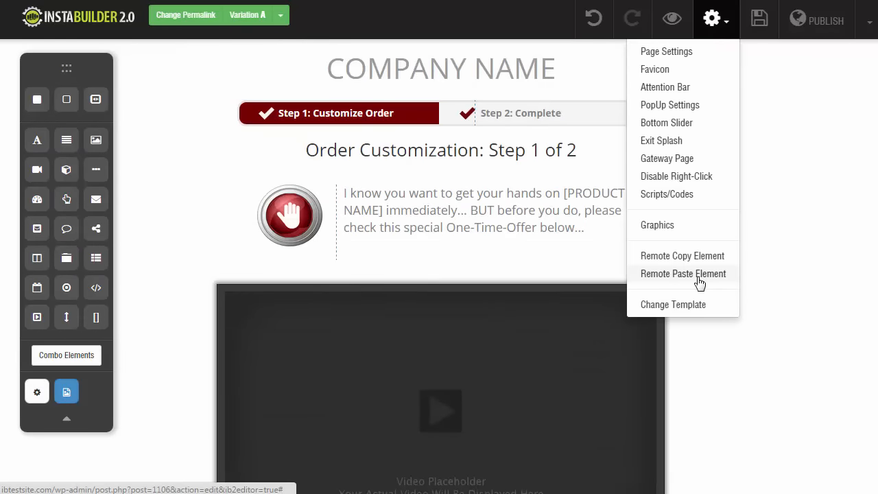
left_click(506, 378)
scroll(417, 290, "down", 8)
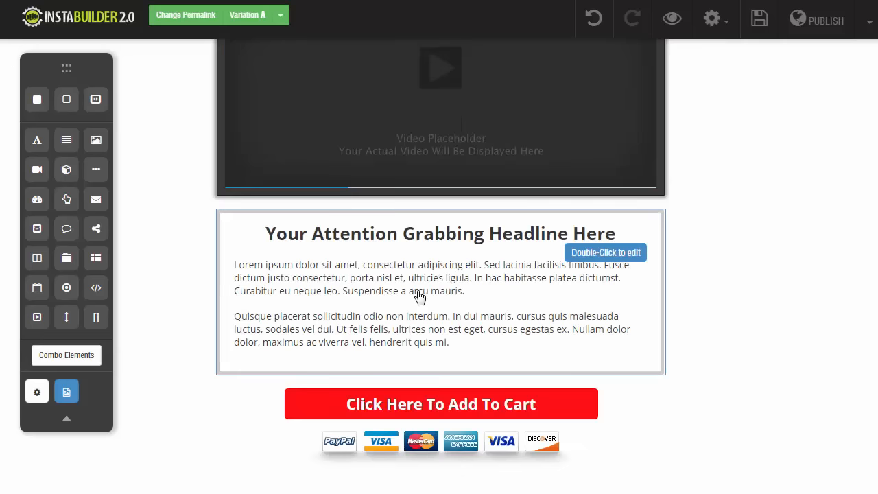
scroll(419, 297, "down", 3)
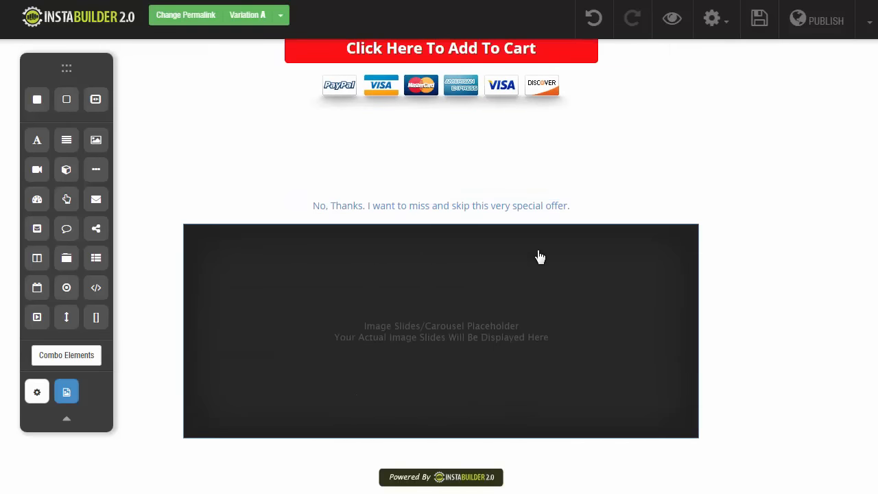
left_click_drag(406, 323, 430, 203)
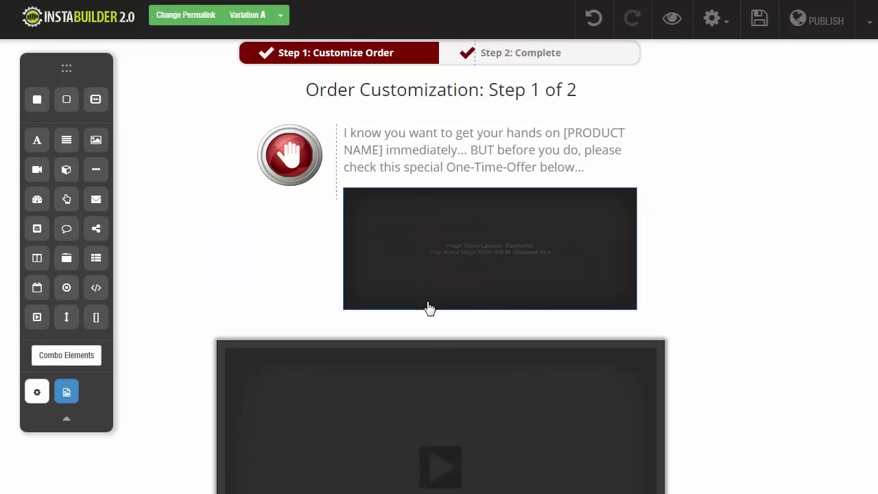
scroll(412, 448, "up", 1)
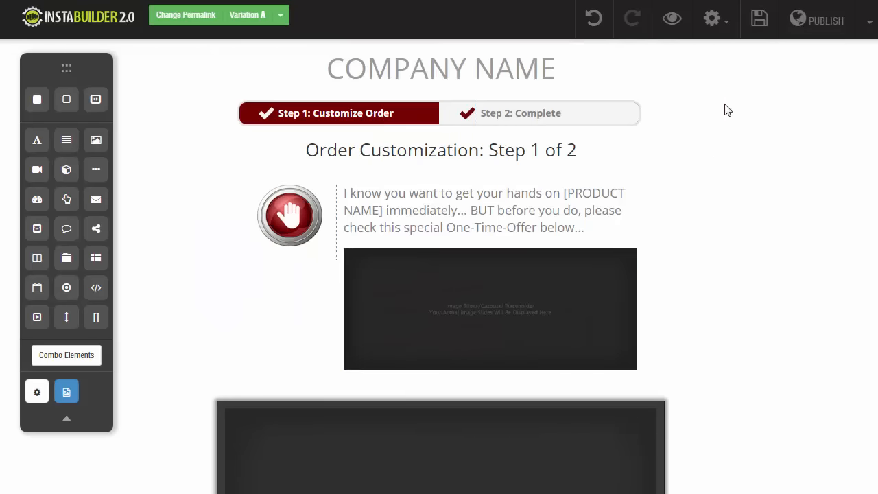
In the page's general typography settings, set the white space between paragraphs to 18 px and increase the line height.
left_click(714, 23)
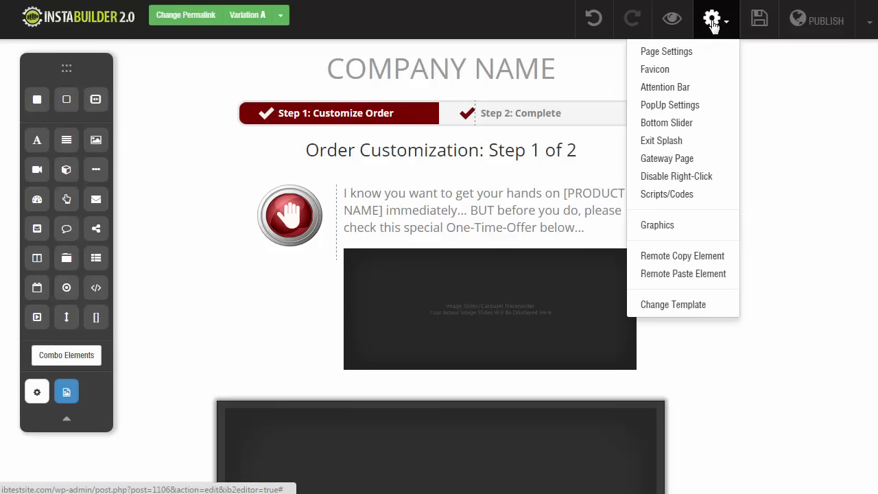
left_click(664, 70)
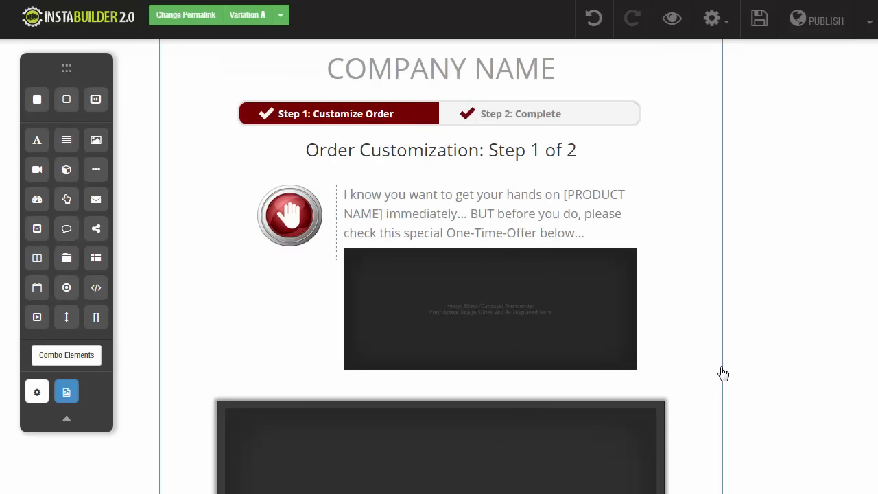
left_click(717, 20)
left_click(692, 53)
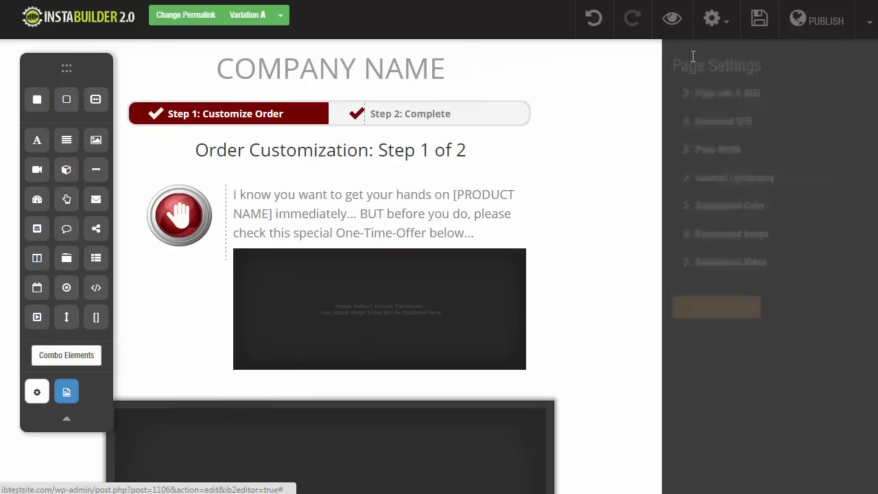
left_click(695, 180)
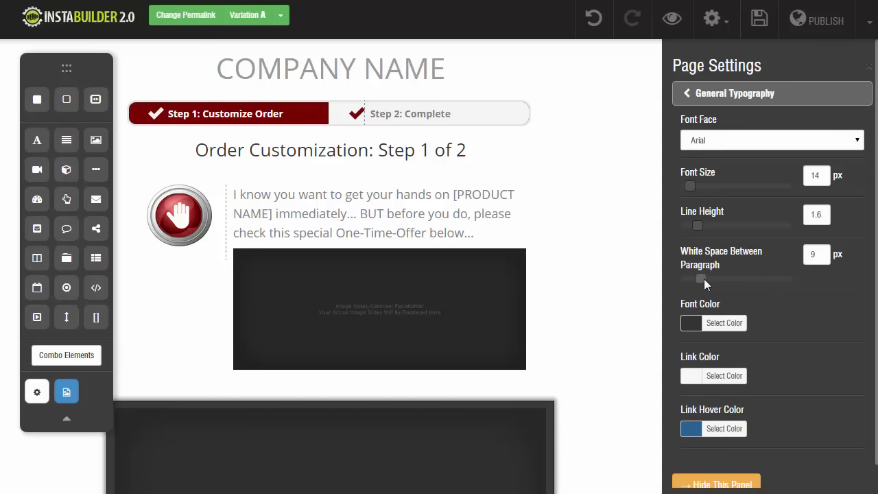
left_click_drag(703, 280, 721, 282)
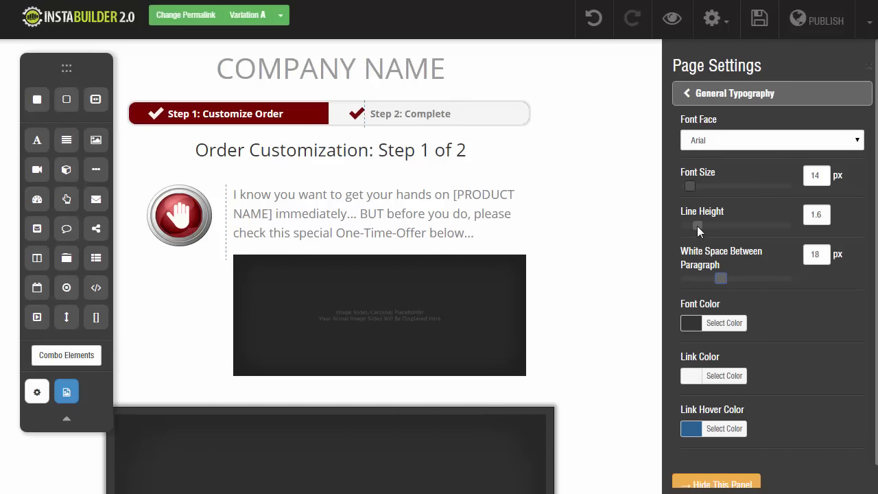
left_click_drag(697, 226, 708, 227)
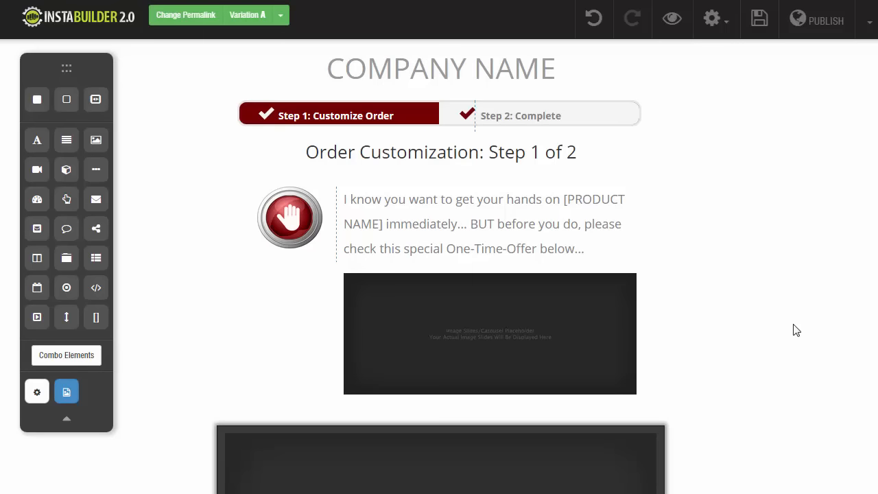
Enable the page gate for this landing page and choose InstaBuilder Menu Sample as the page it locks.
left_click(712, 20)
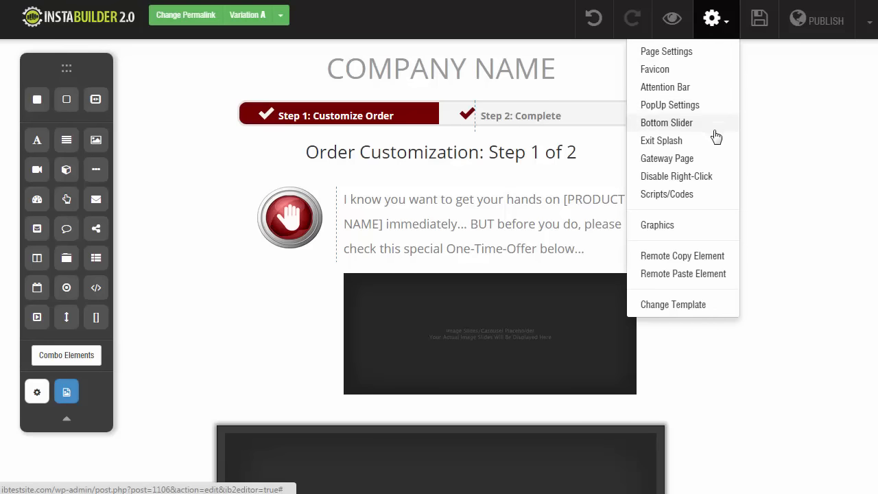
left_click(685, 162)
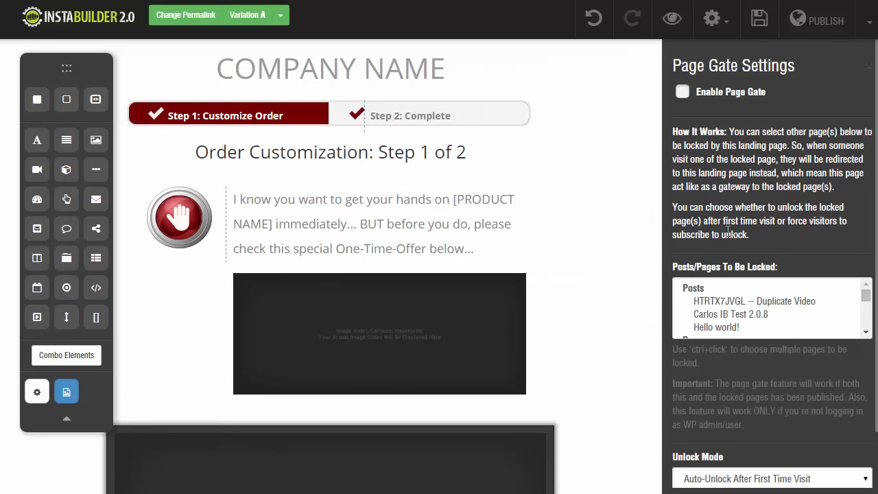
left_click(683, 93)
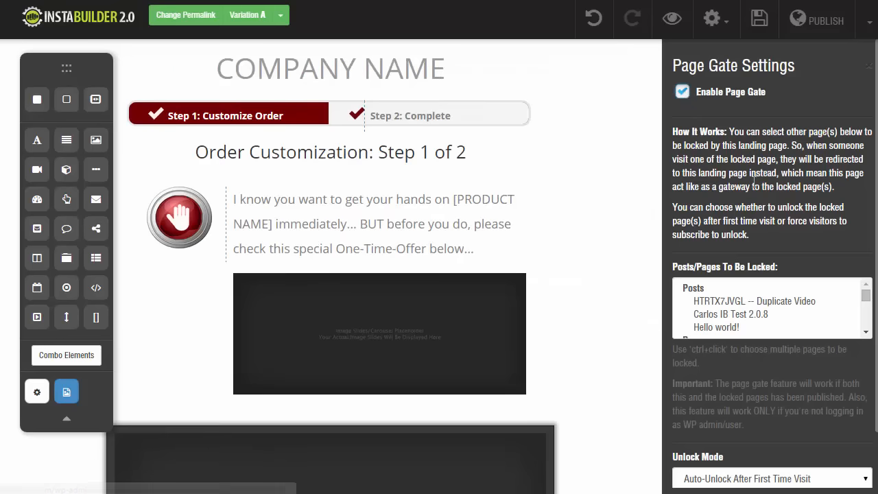
scroll(733, 154, "down", 1)
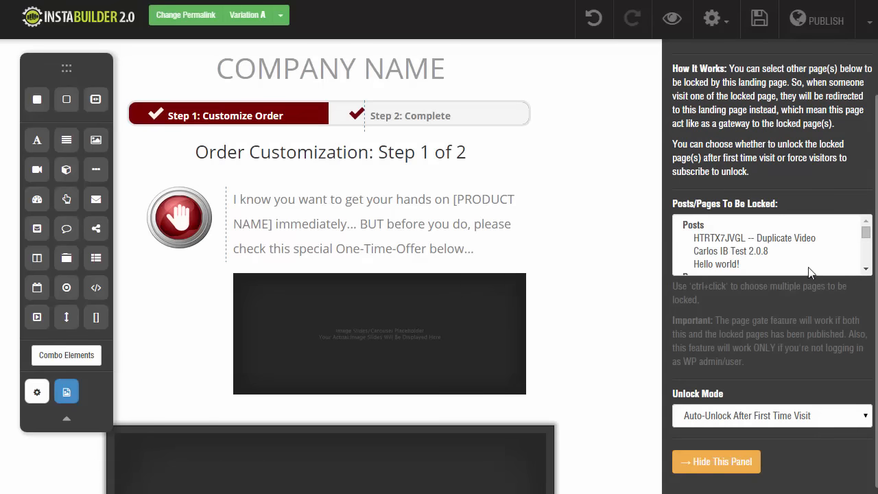
left_click_drag(866, 234, 866, 241)
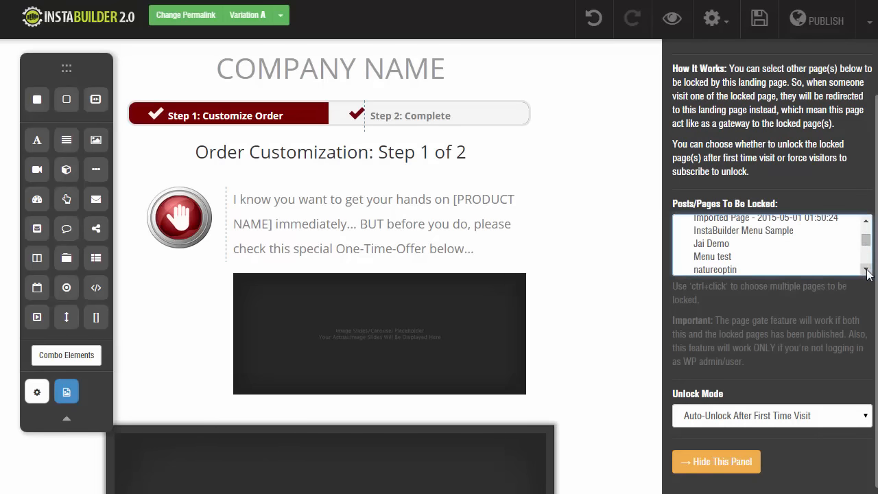
left_click(746, 235)
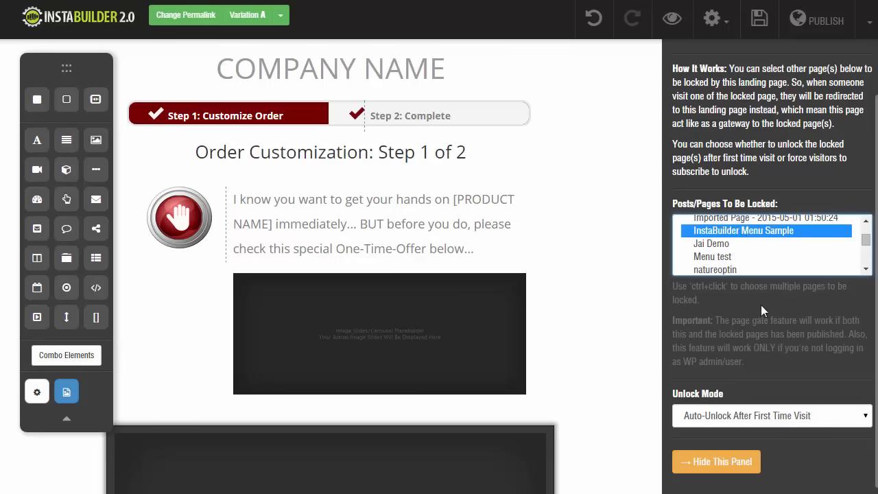
Set the page gate's unlock mode to Unlock Only After Subscribed.
left_click(780, 376)
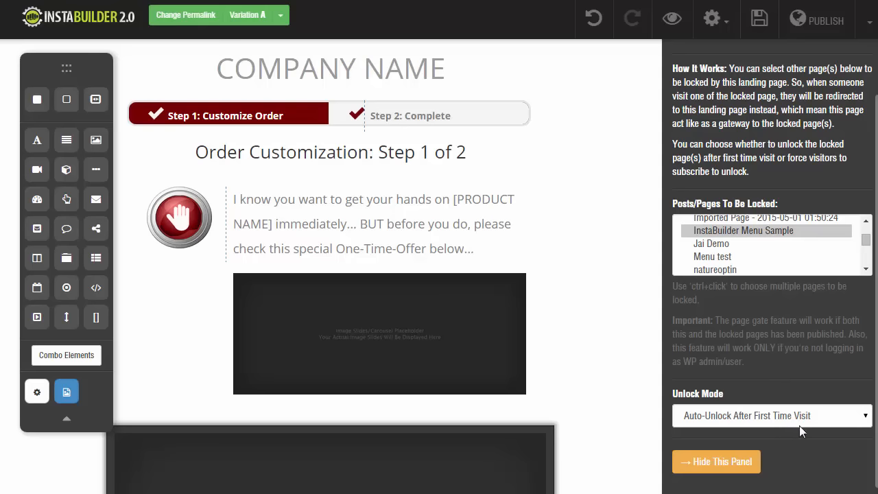
left_click(818, 418)
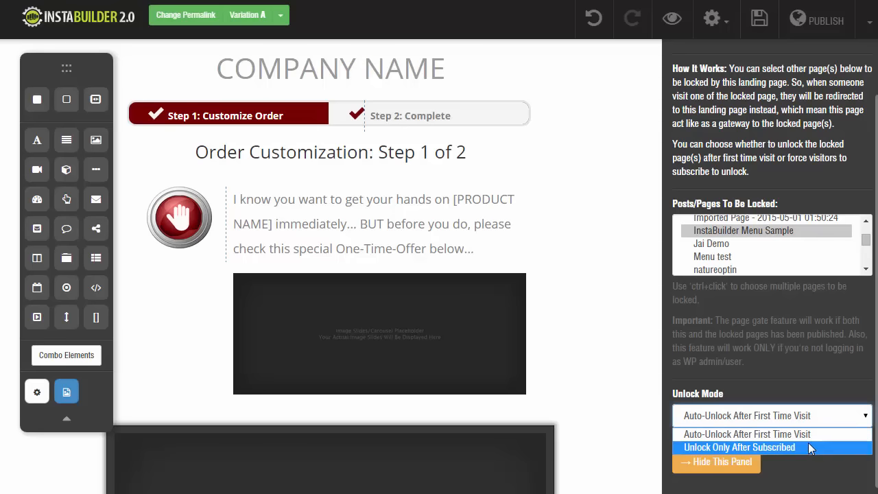
left_click(808, 447)
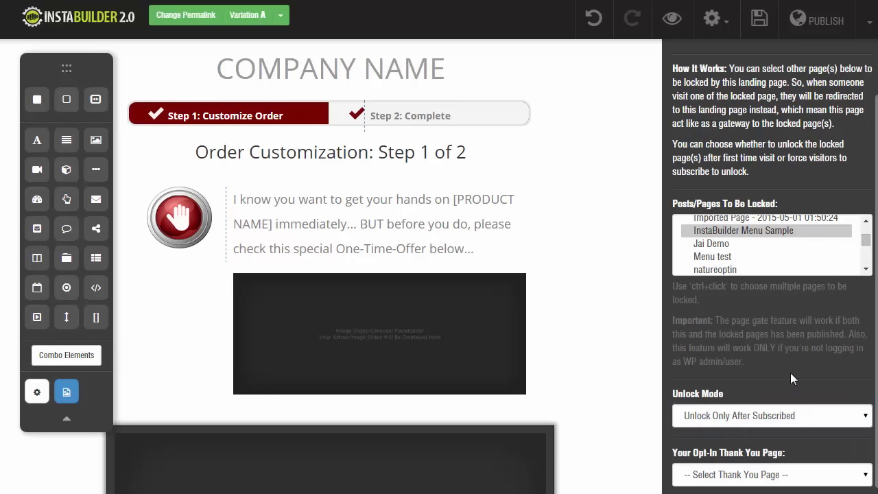
Choose Hello world! as the opt-in thank you page and highlight the generated custom thank you page URL.
scroll(790, 372, "down", 2)
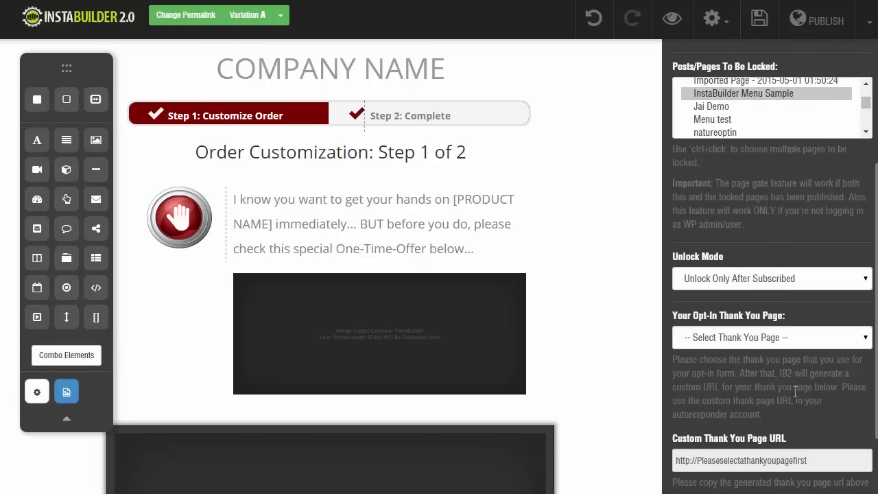
scroll(795, 392, "down", 1)
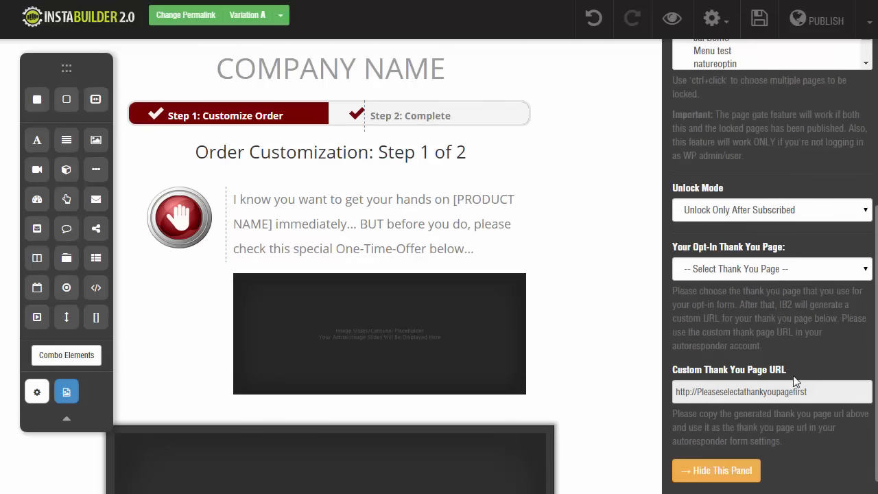
left_click(802, 270)
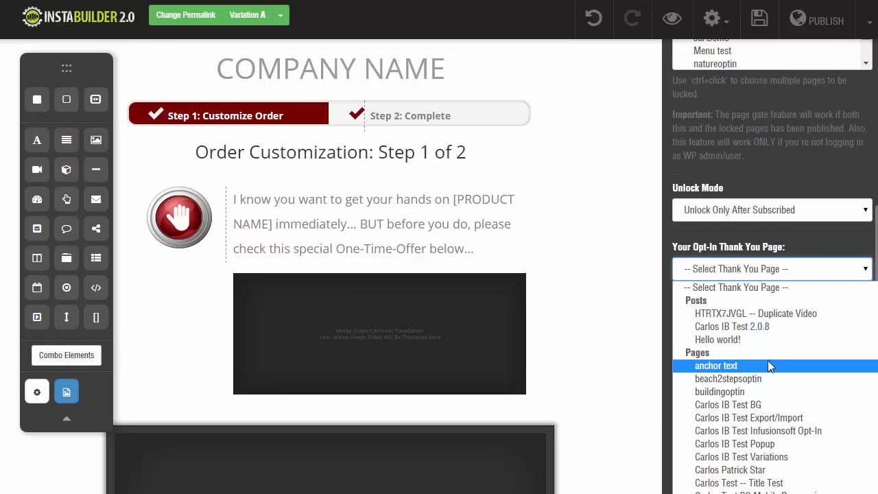
scroll(767, 359, "down", 3)
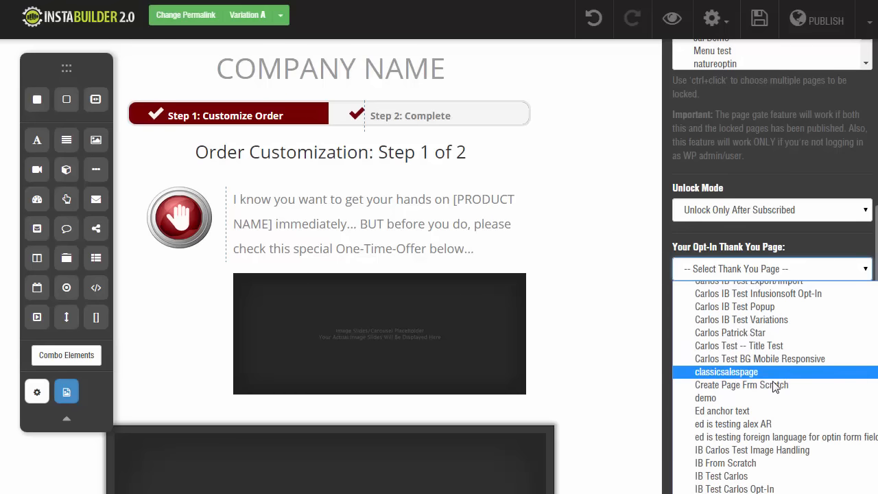
scroll(767, 359, "up", 3)
left_click(753, 341)
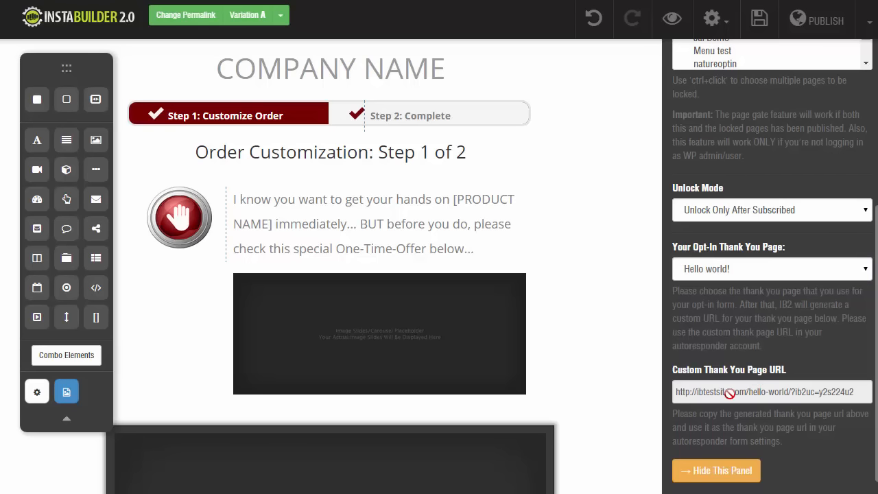
left_click(729, 394)
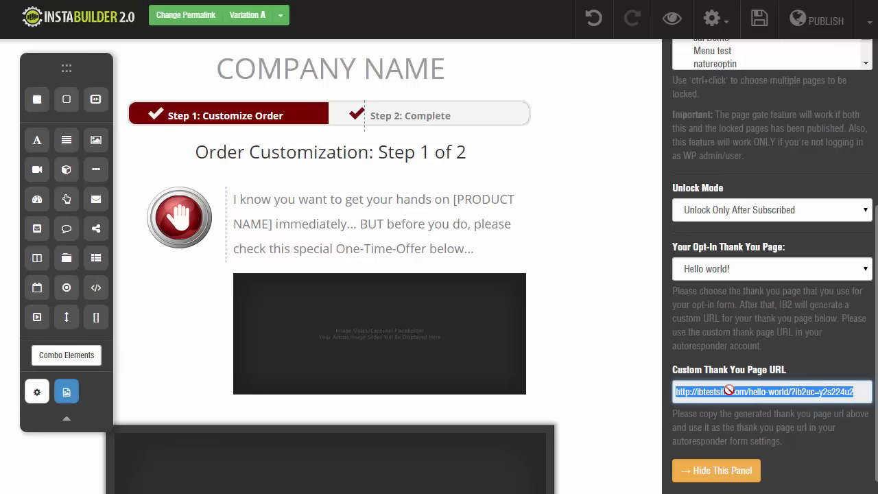
left_click(733, 340)
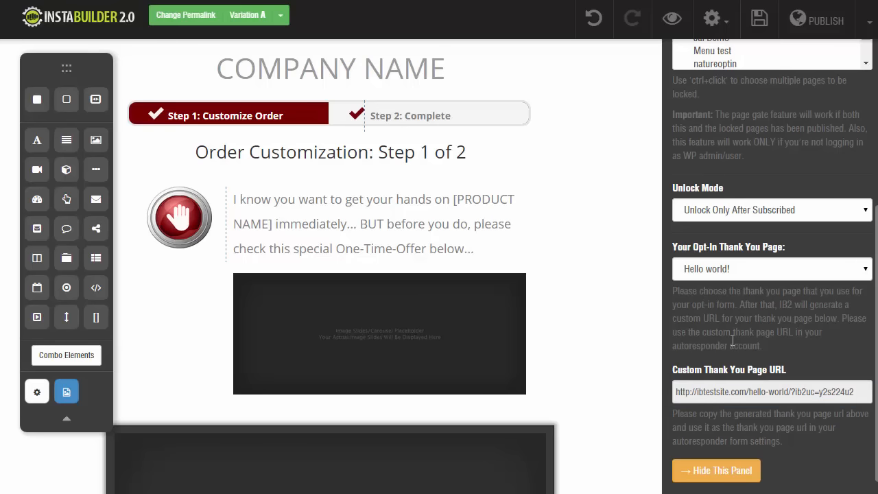
scroll(733, 340, "up", 1)
scroll(733, 272, "up", 1)
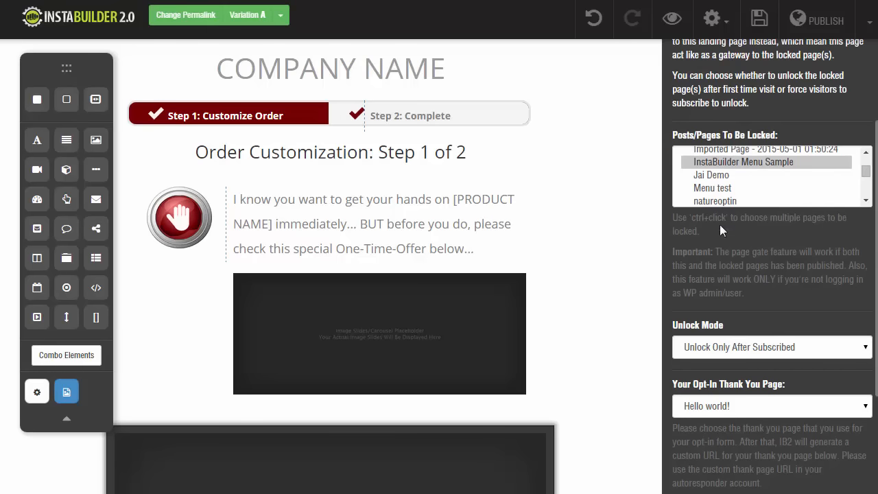
scroll(728, 275, "down", 1)
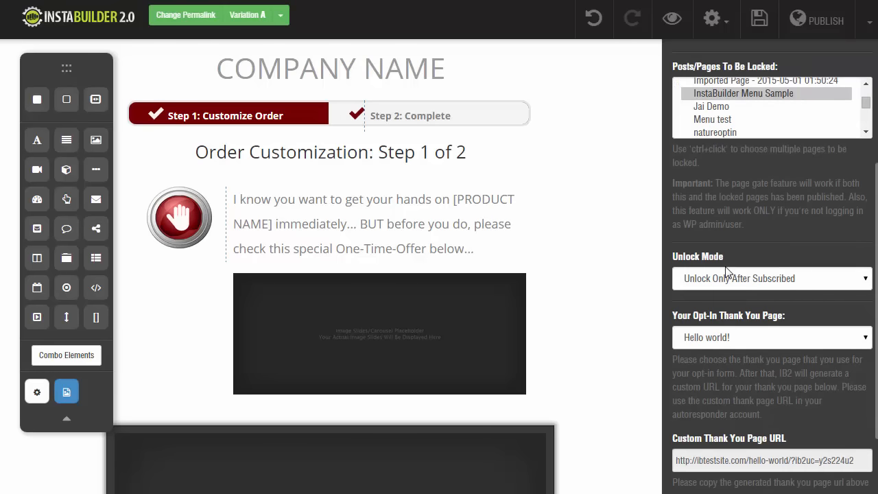
scroll(727, 274, "up", 2)
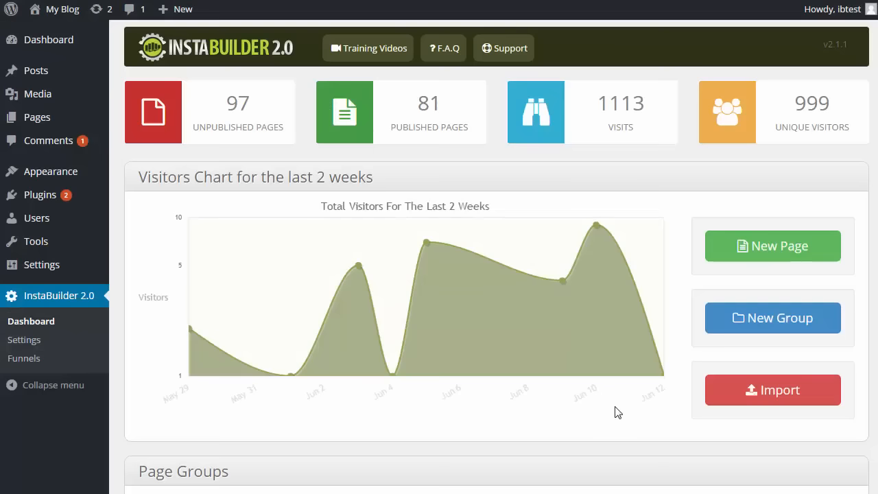
Start a new page from the InstaBuilder dashboard and open the settings of its video placeholder.
left_click(760, 247)
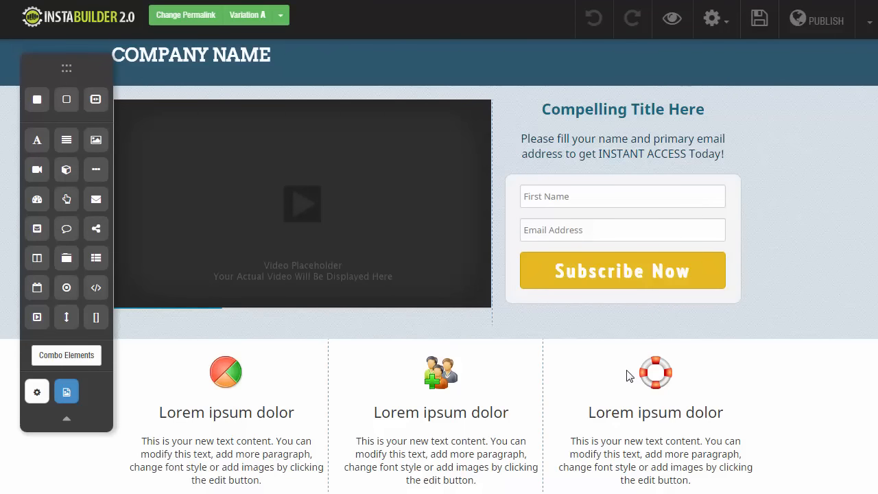
left_click(385, 174)
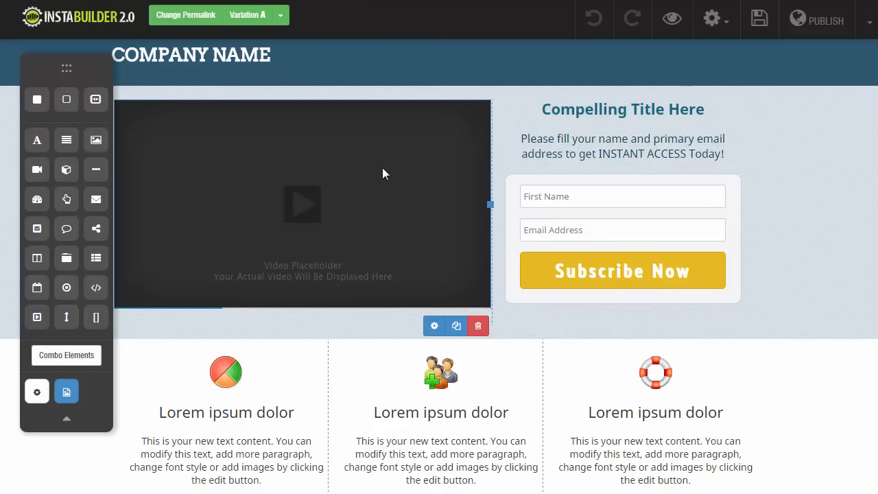
left_click(434, 326)
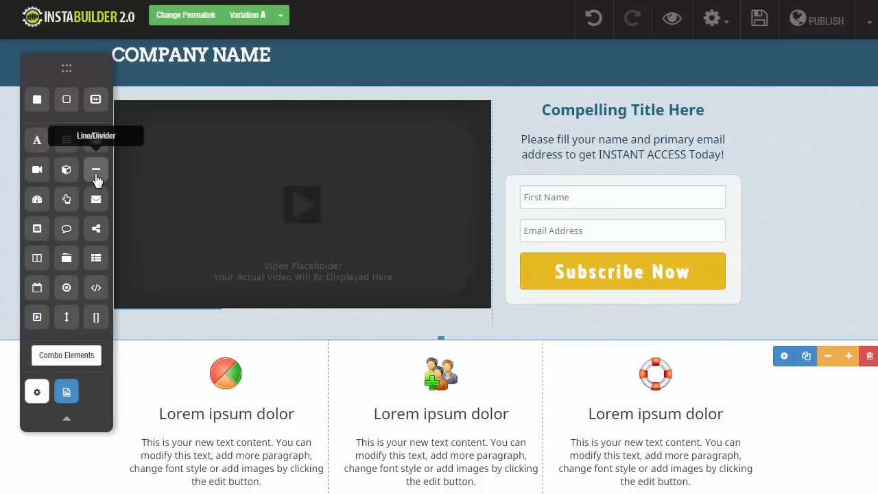
Add a line/divider element directly beneath the video placeholder.
left_click_drag(97, 177, 184, 317)
left_click_drag(66, 316, 273, 350)
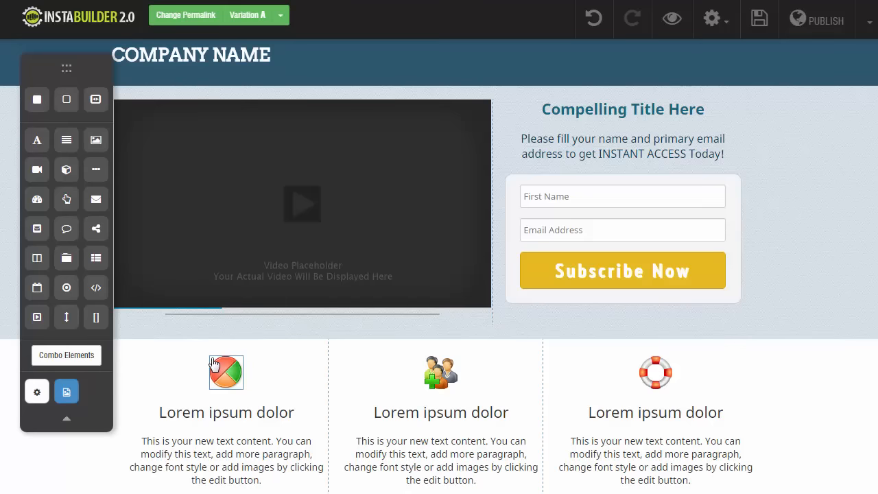